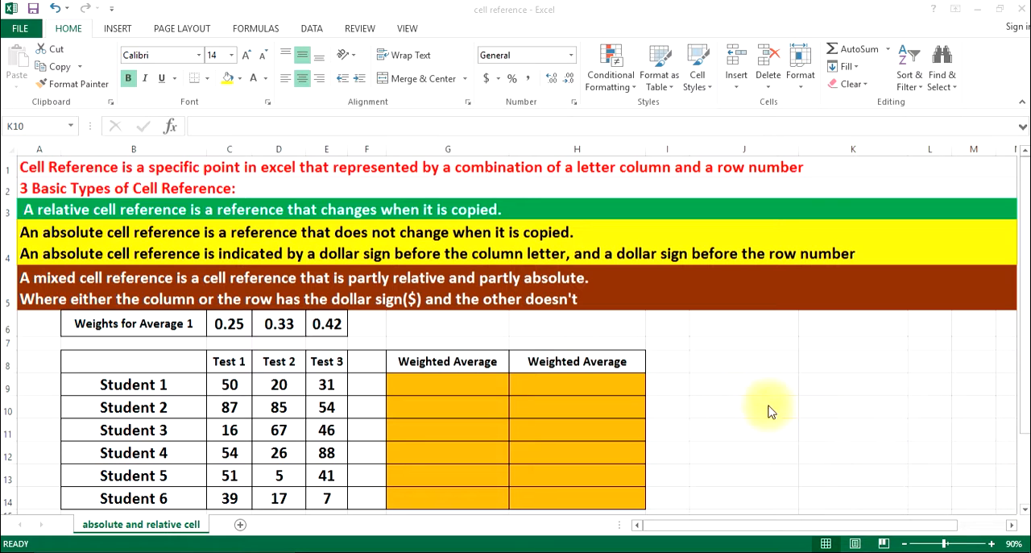
Select cell G10 in the Weighted Average column and go to cell B9 by entering its cell reference
click(728, 359)
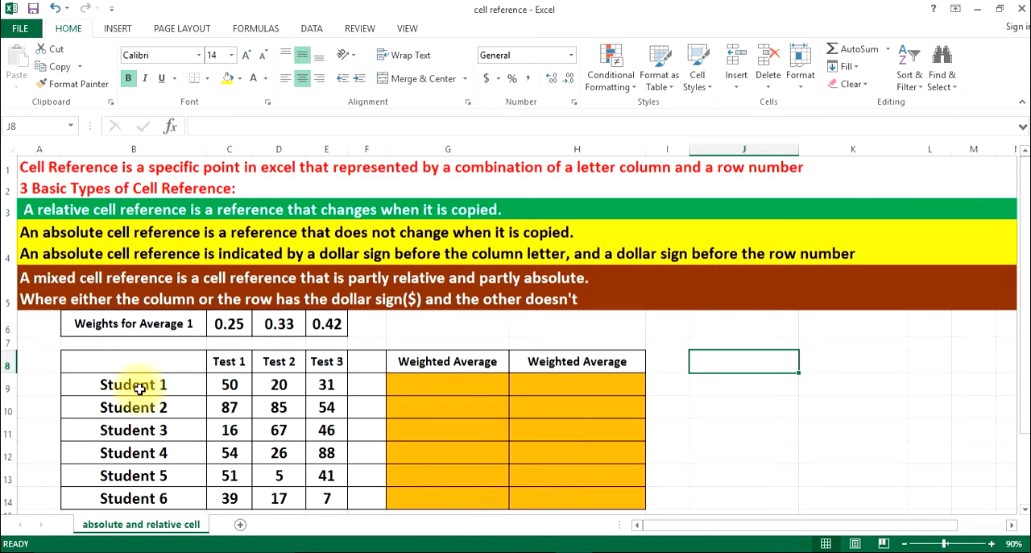
click(451, 412)
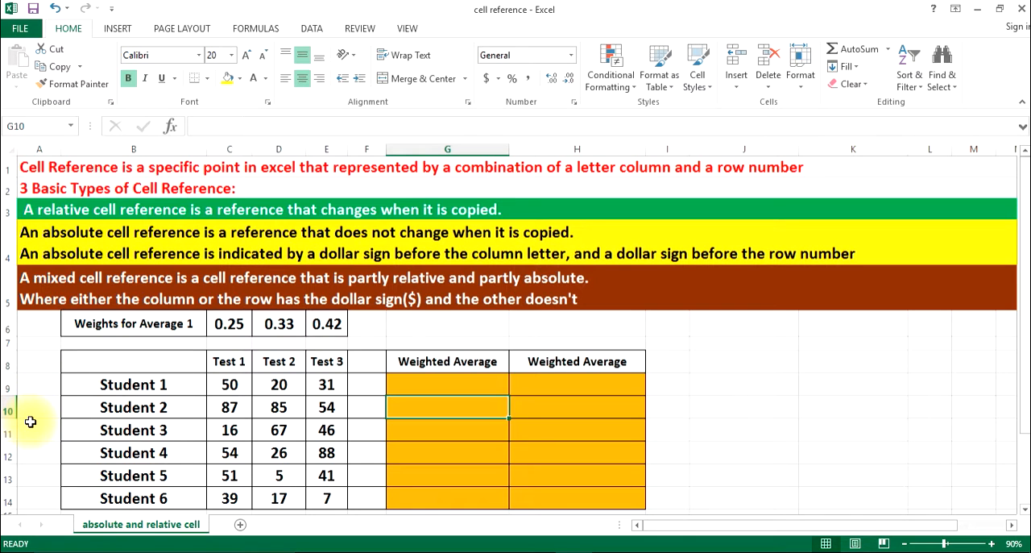
click(43, 129)
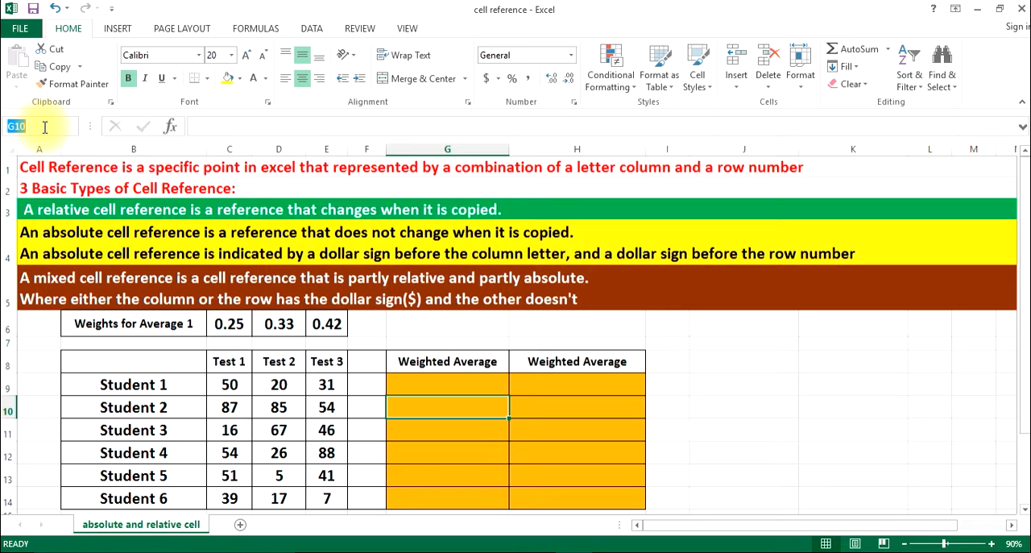
text(b9)
key(Return)
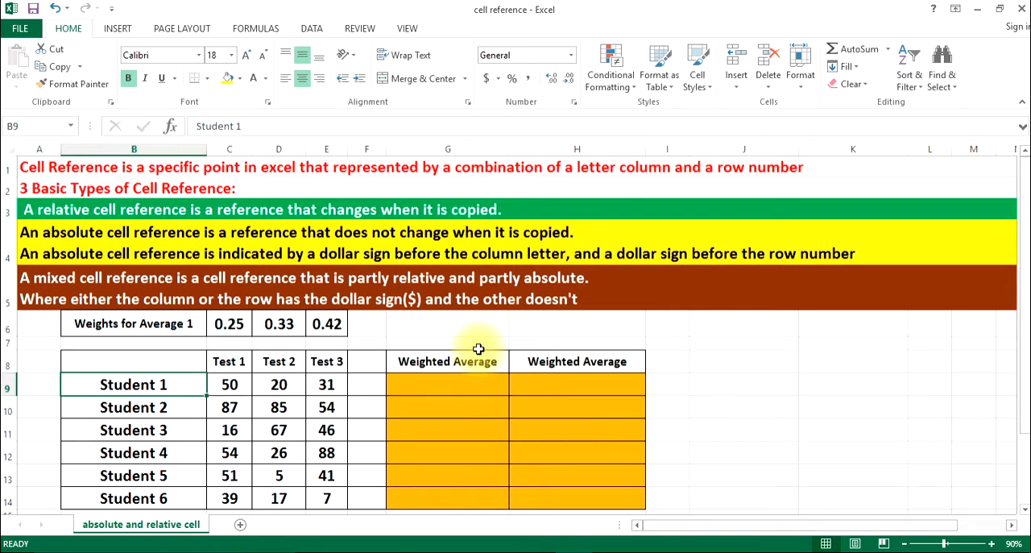
Enter the weighted average formula =C9*C6+D9*D6+E9*E6 for Student 1 in cell G9
click(457, 385)
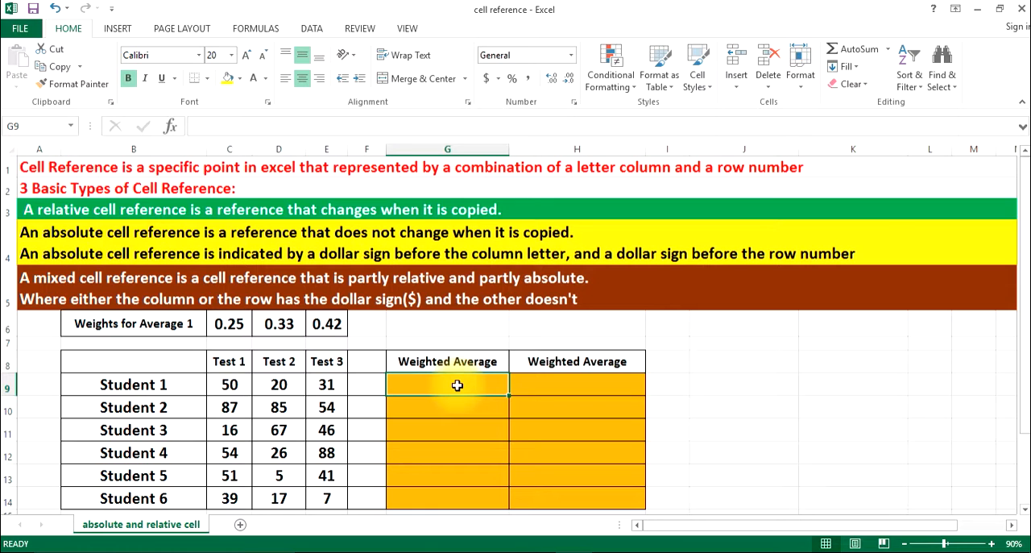
text(=)
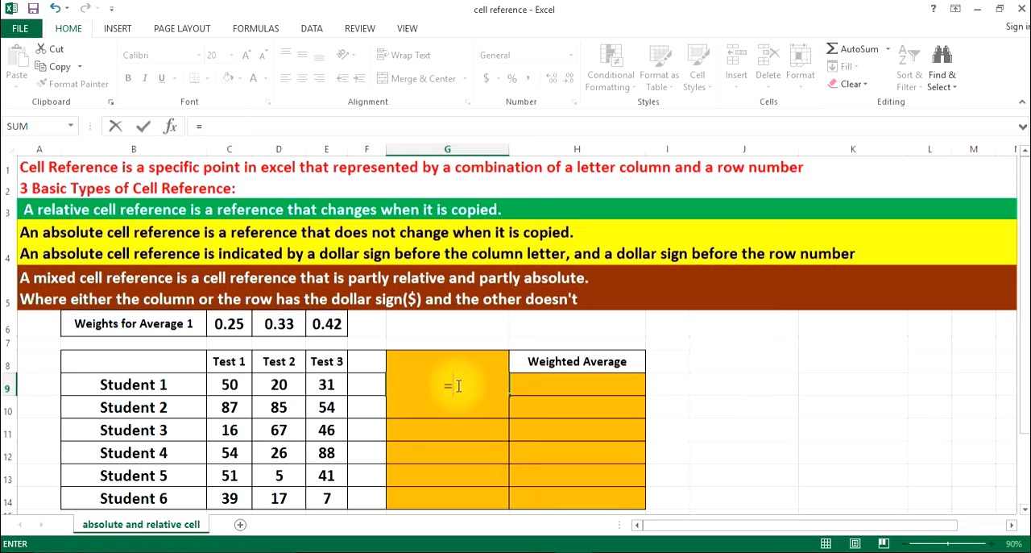
click(236, 386)
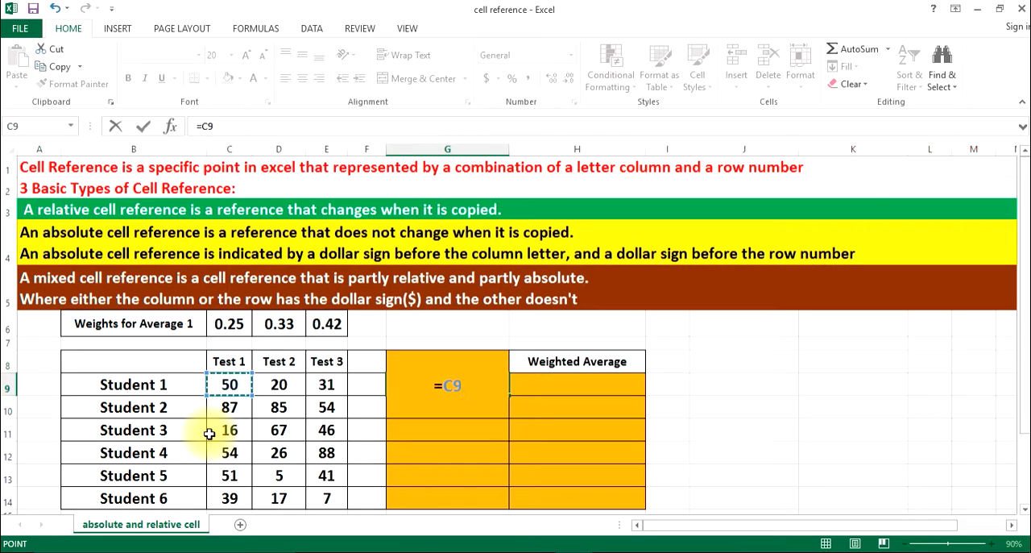
text(*)
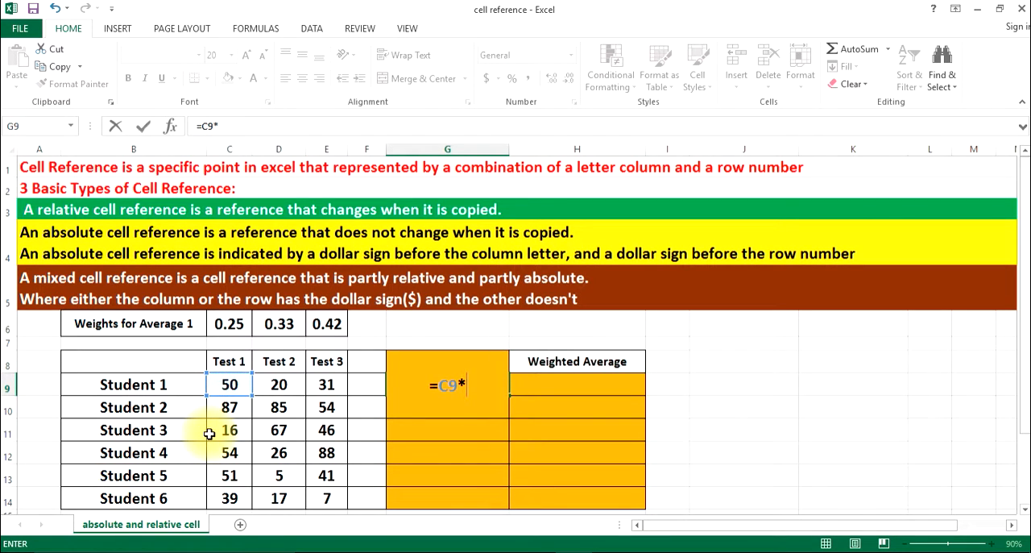
click(229, 325)
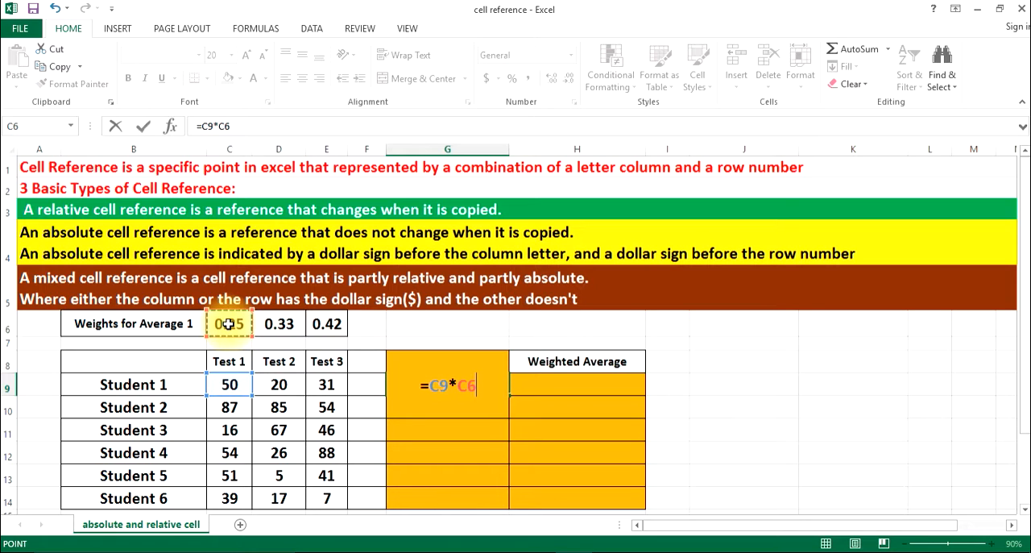
text(+)
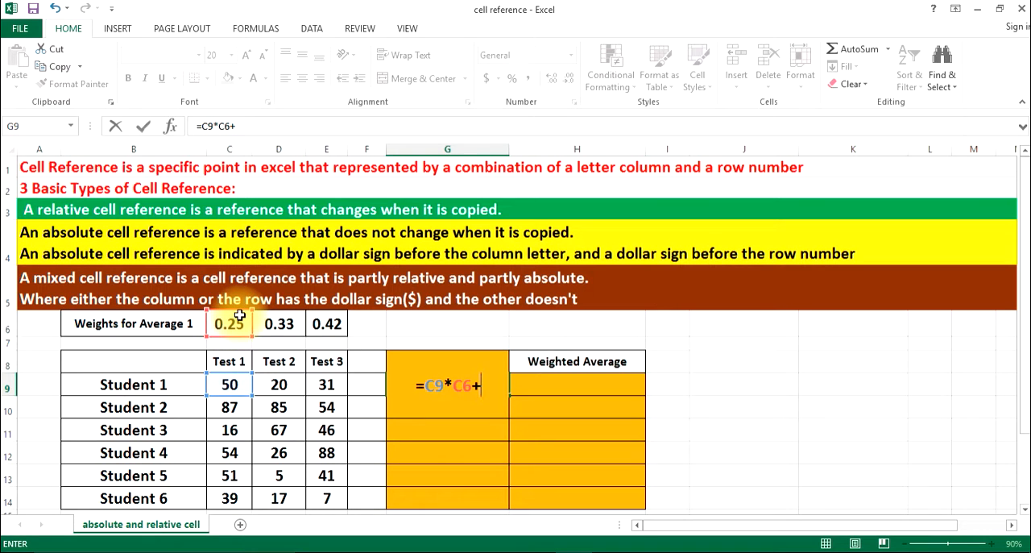
click(279, 387)
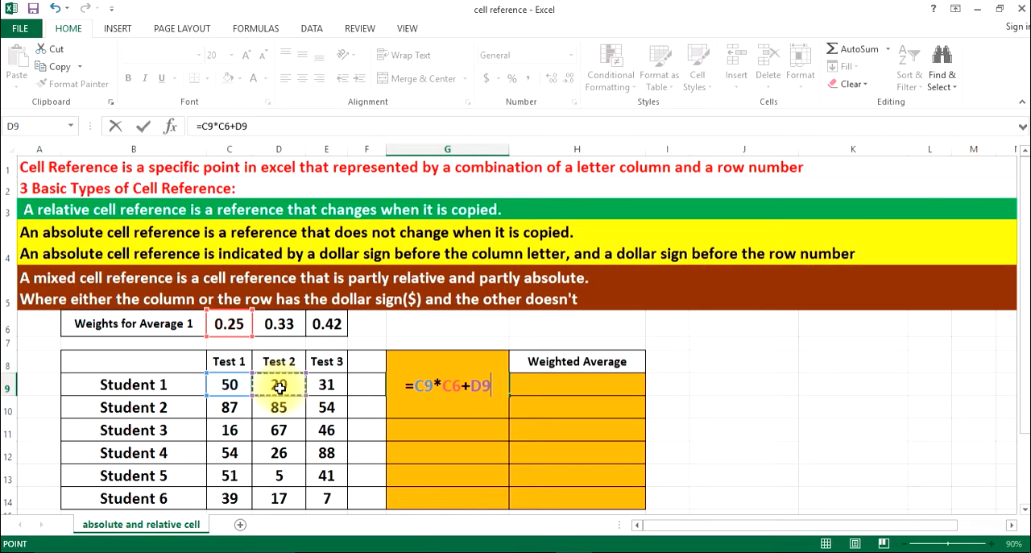
text(*)
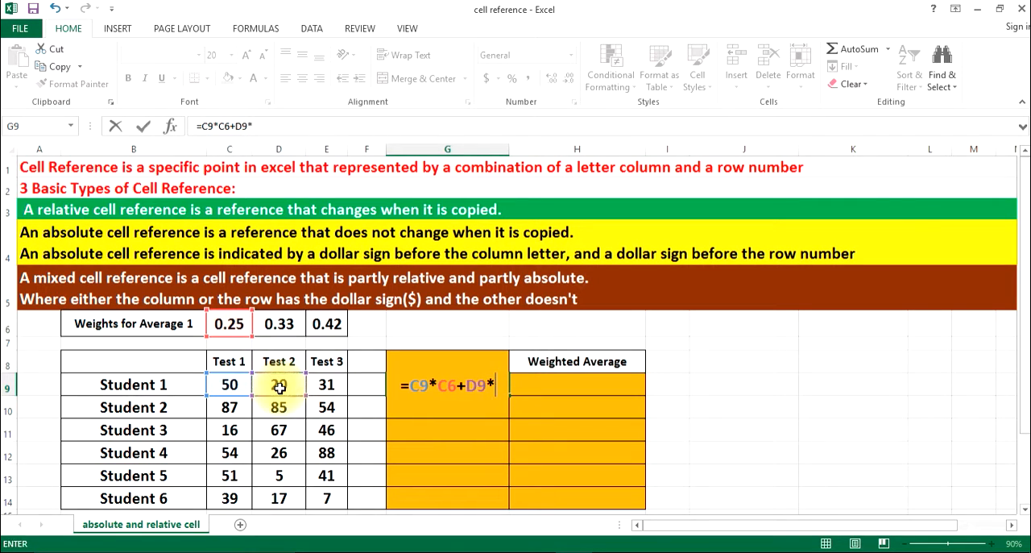
click(275, 324)
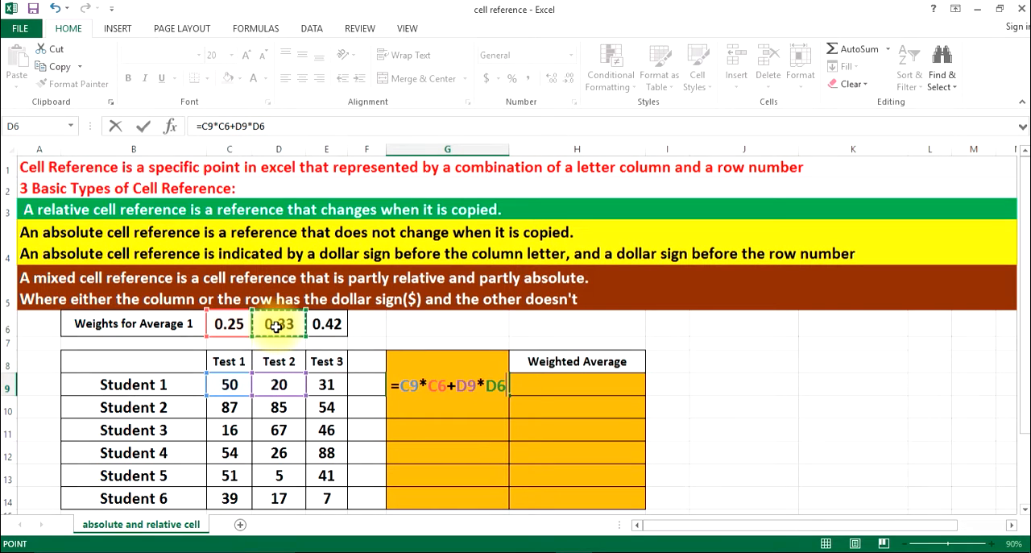
text(+)
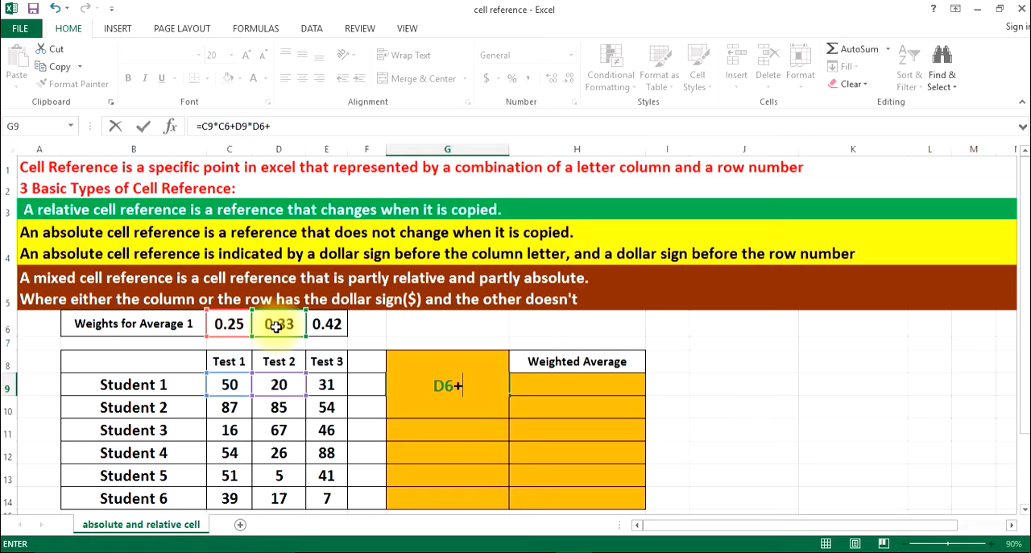
click(334, 388)
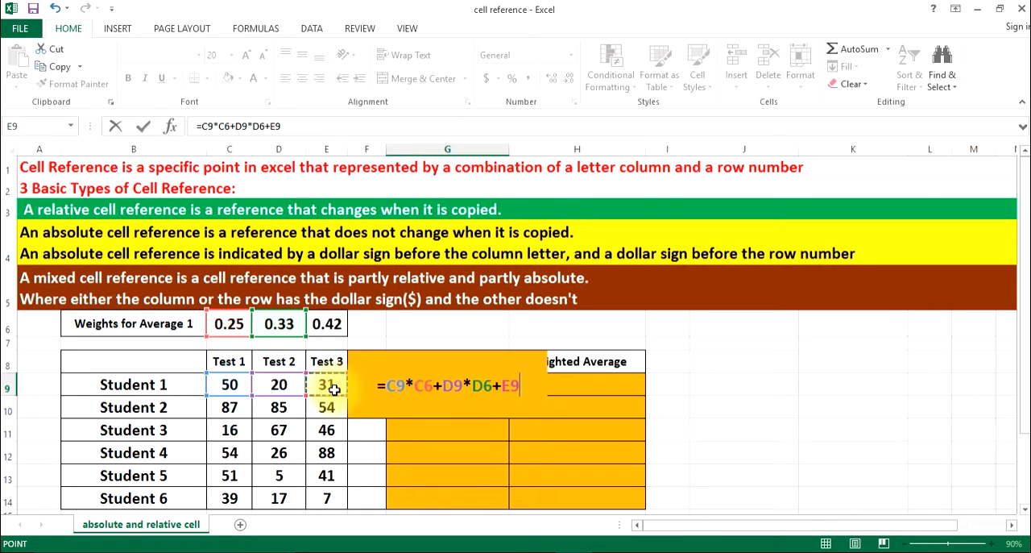
text(*)
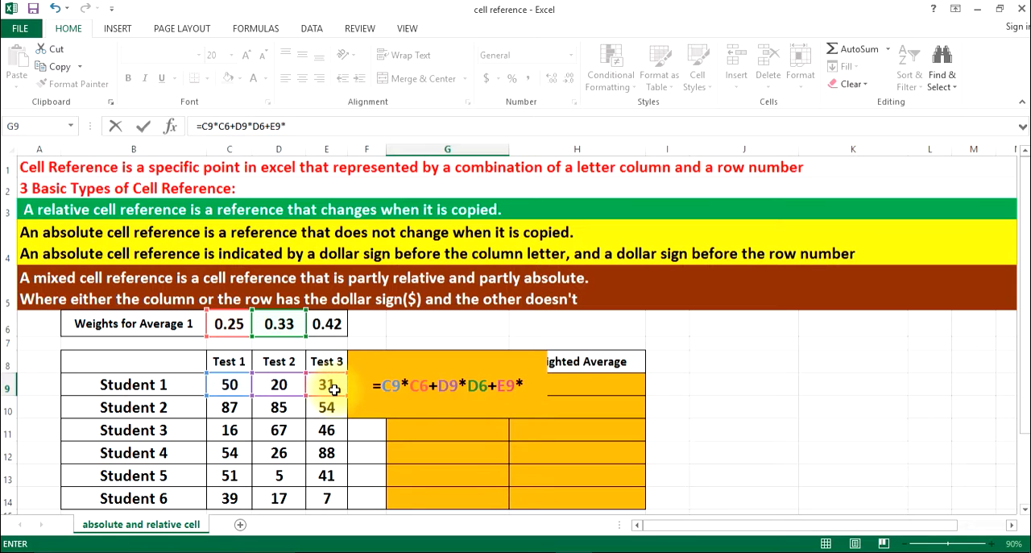
click(325, 324)
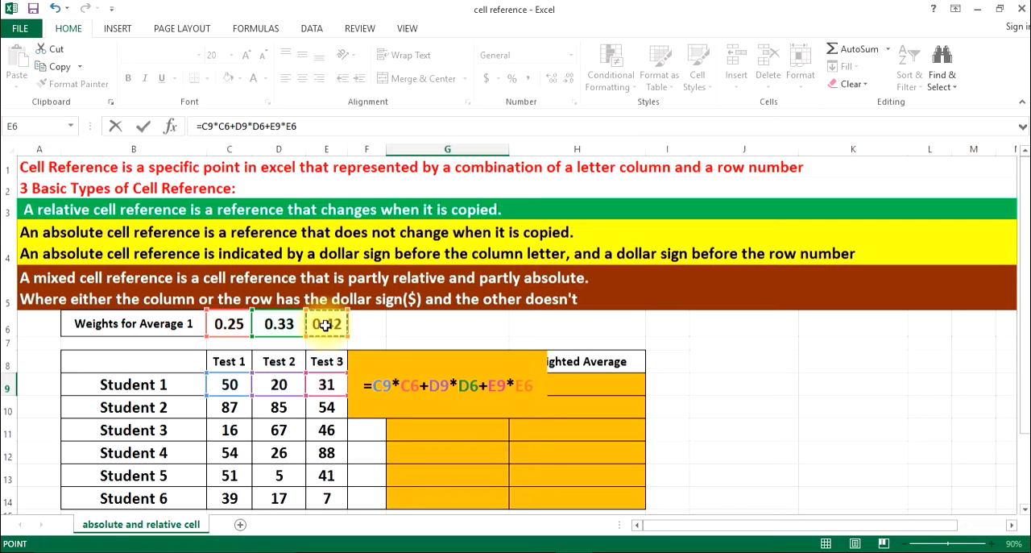
click(143, 139)
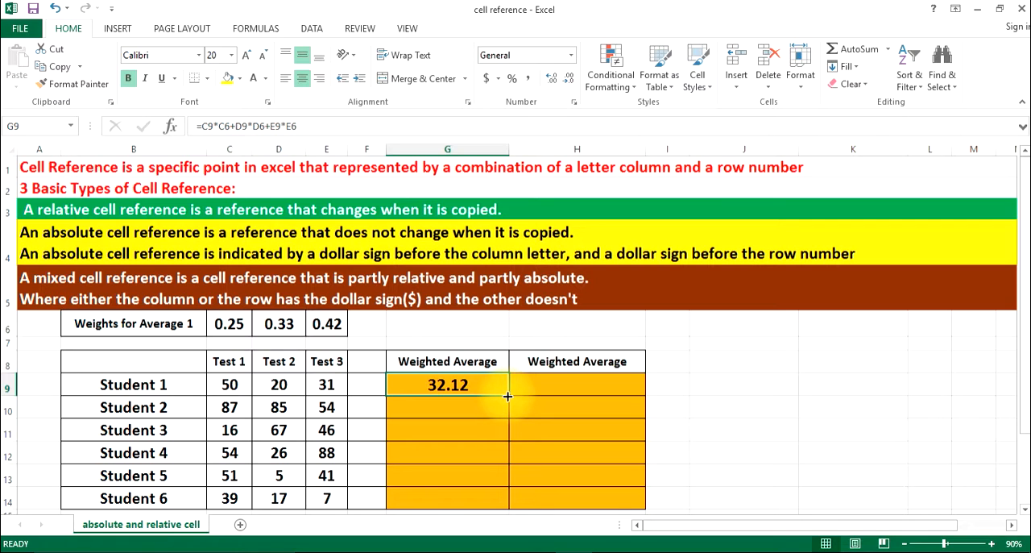
Fill the formula from G9 down through G14 and turn on Show Formulas for the sheet
drag(507, 396, 496, 500)
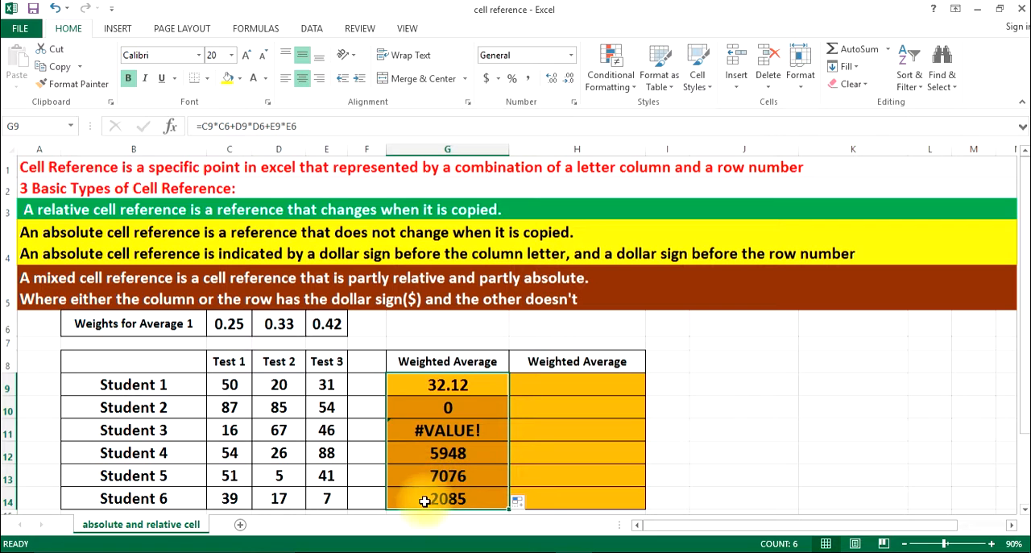
click(248, 28)
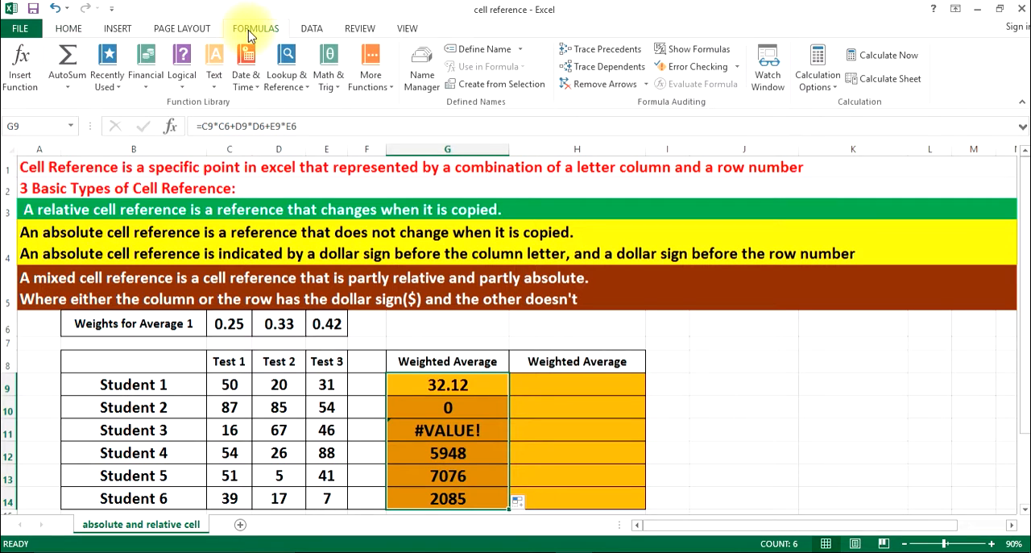
click(683, 52)
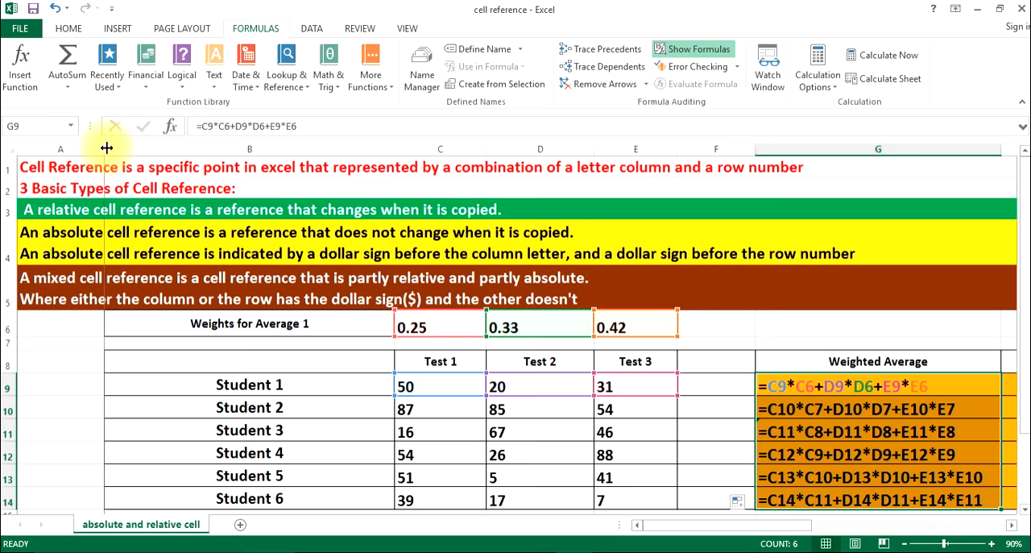
Auto-fit the widths of columns B, C, D, E and G to their contents
double_click(394, 151)
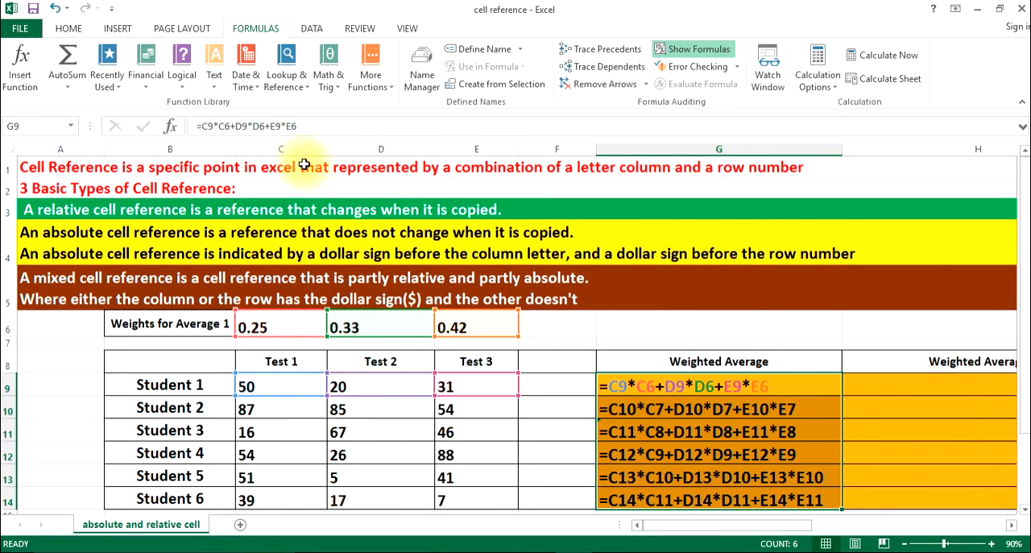
double_click(324, 150)
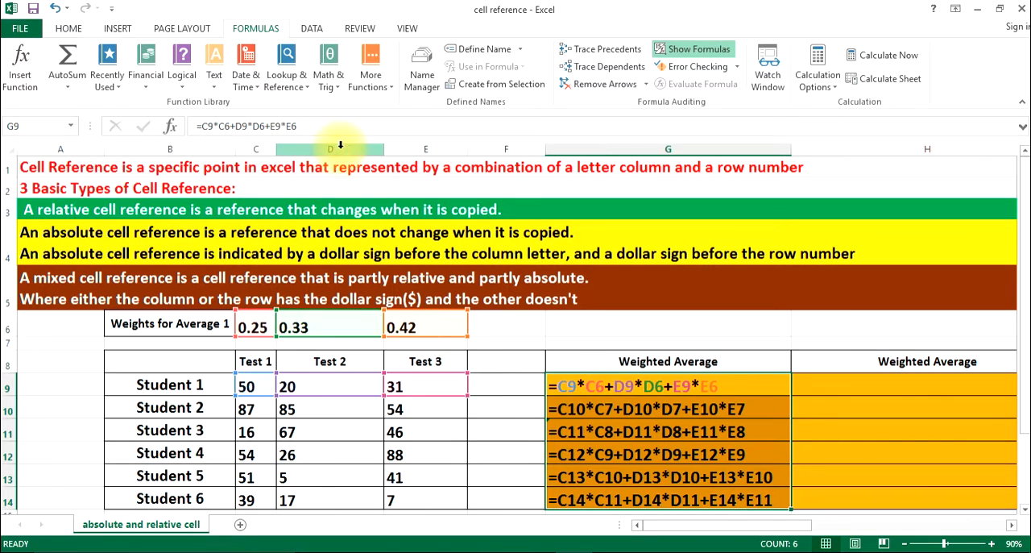
double_click(386, 152)
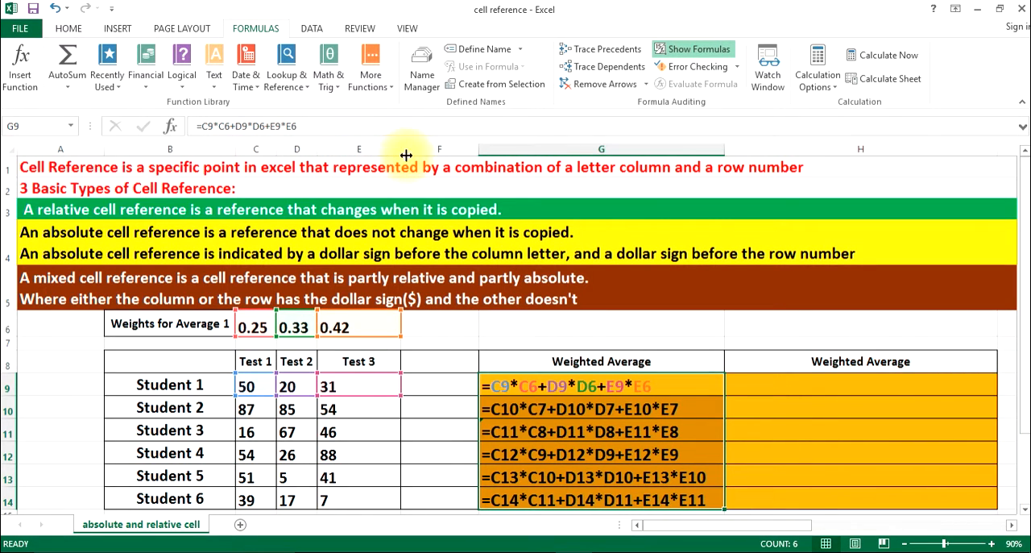
double_click(397, 152)
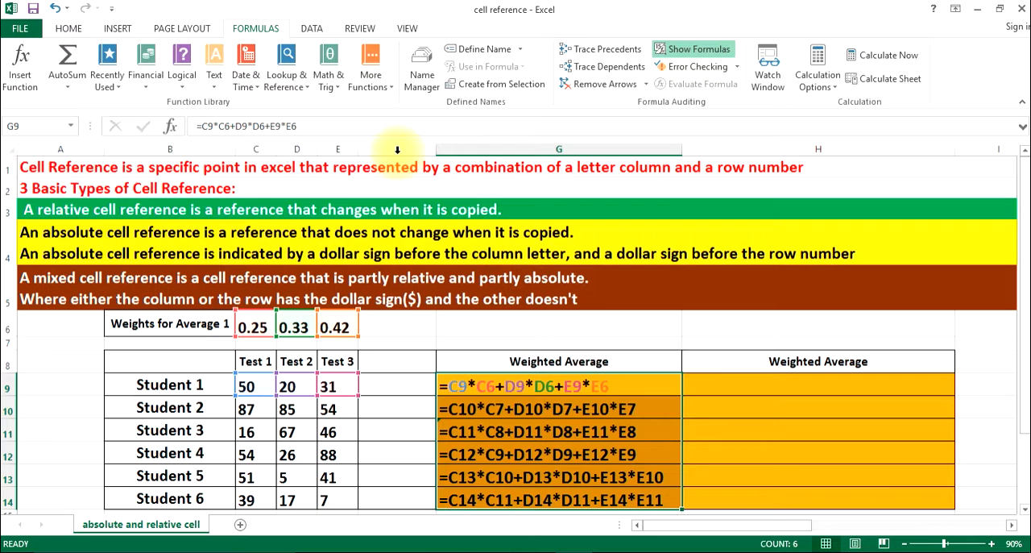
double_click(682, 153)
click(426, 389)
click(454, 385)
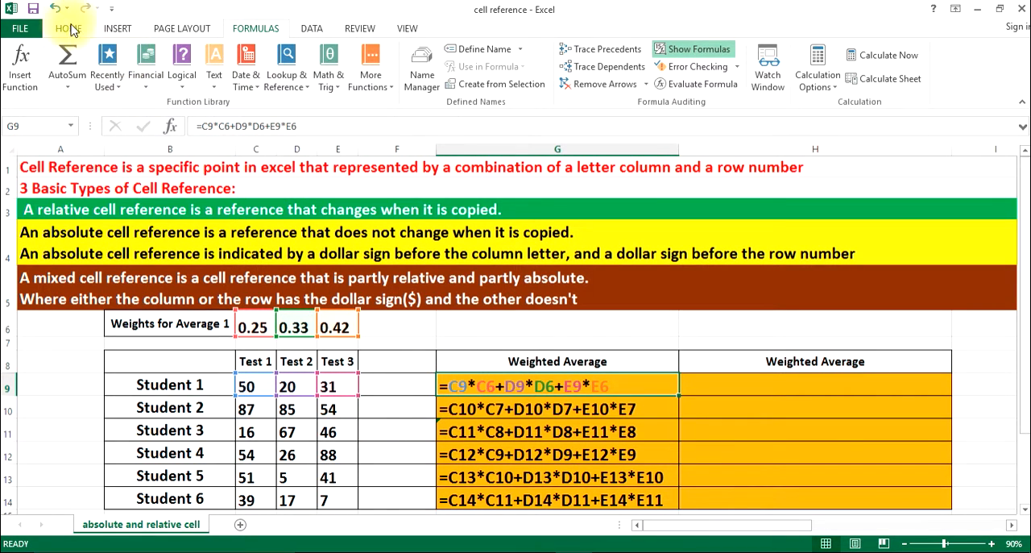
click(68, 28)
click(247, 58)
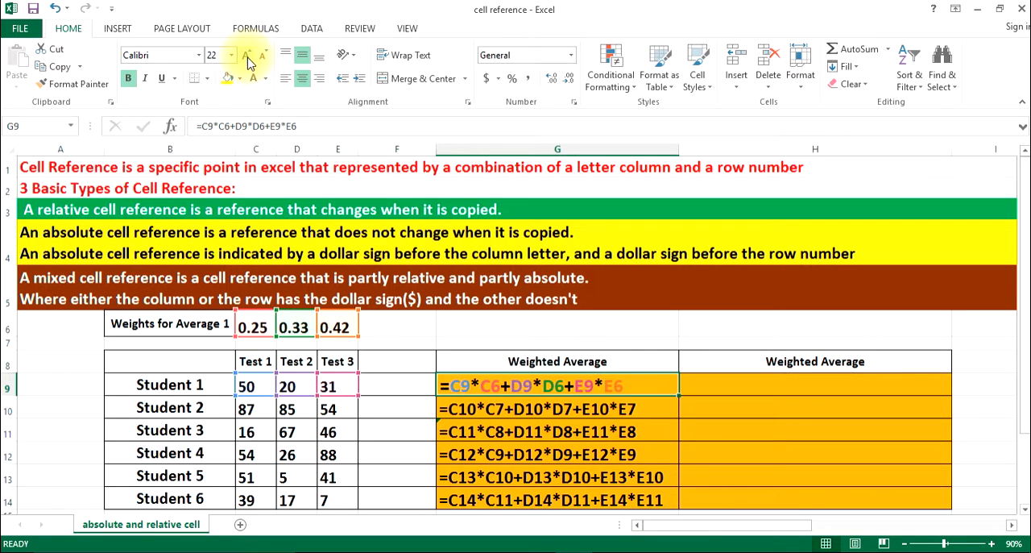
click(517, 414)
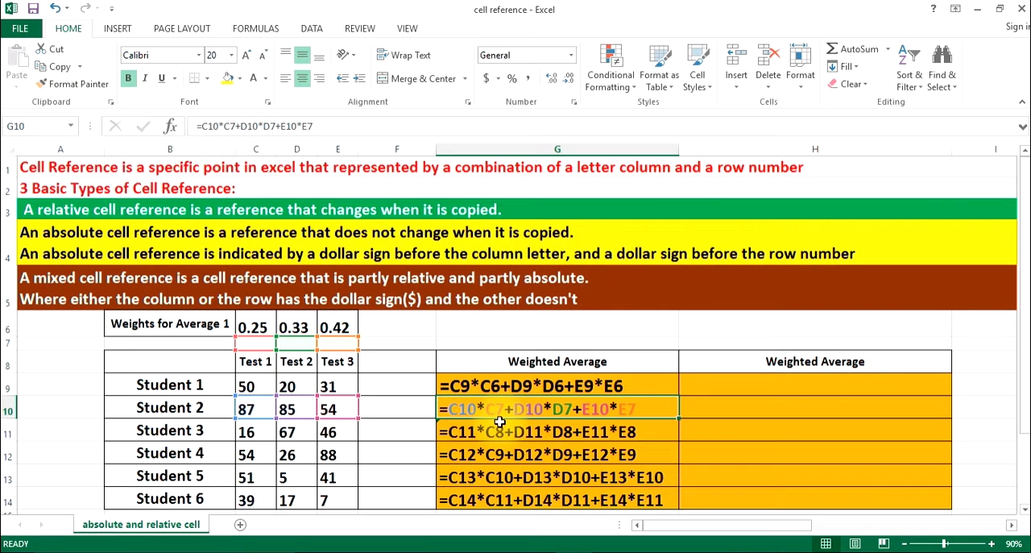
click(495, 432)
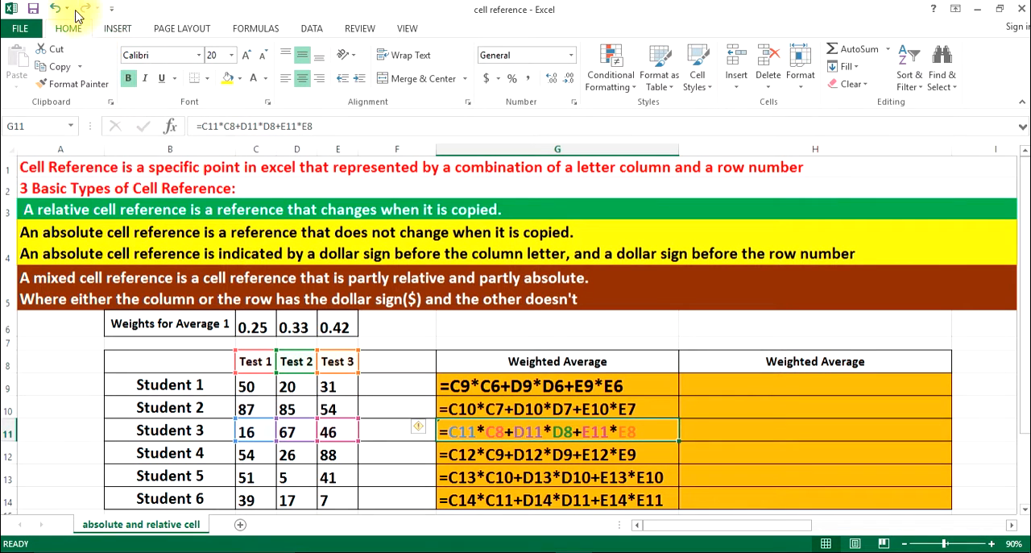
click(54, 8)
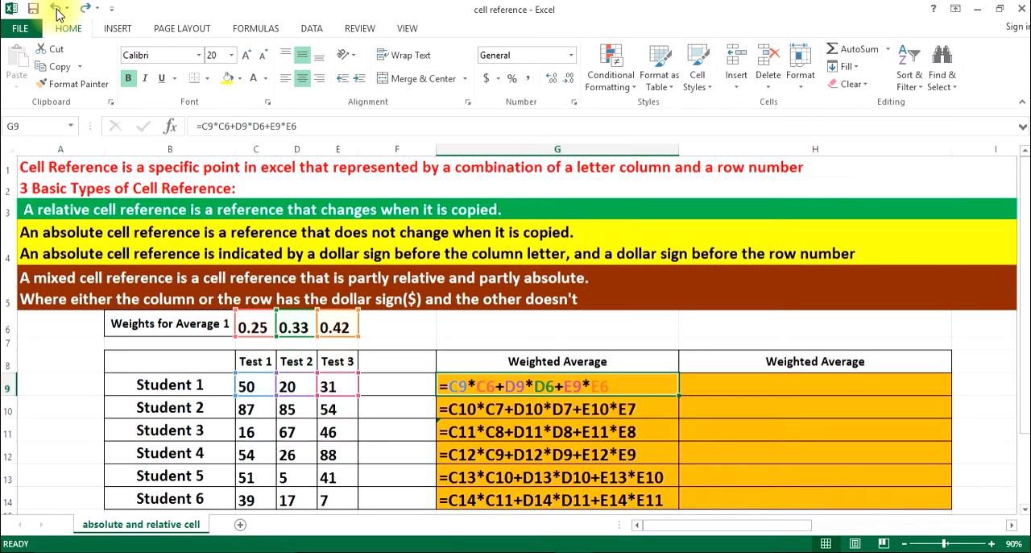
Examine the test scores of Student 1 and Student 2 in C9:E10 and cell C12 against the copied weighted average formulas
click(376, 386)
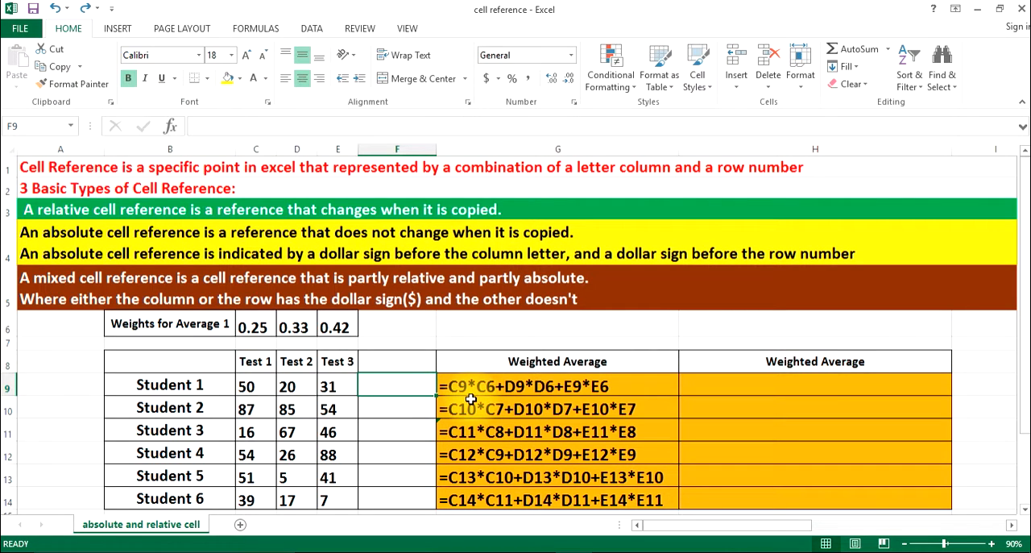
click(247, 385)
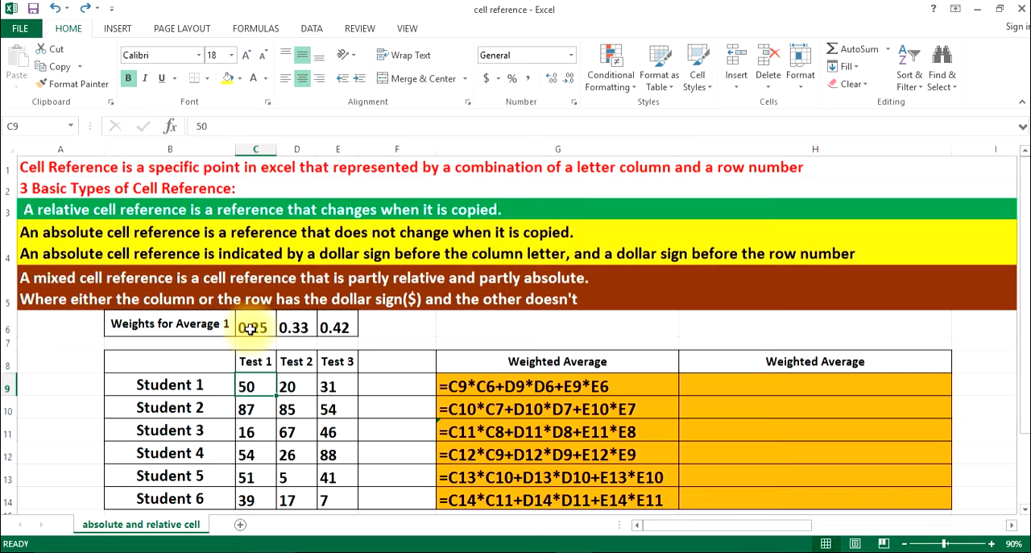
click(288, 386)
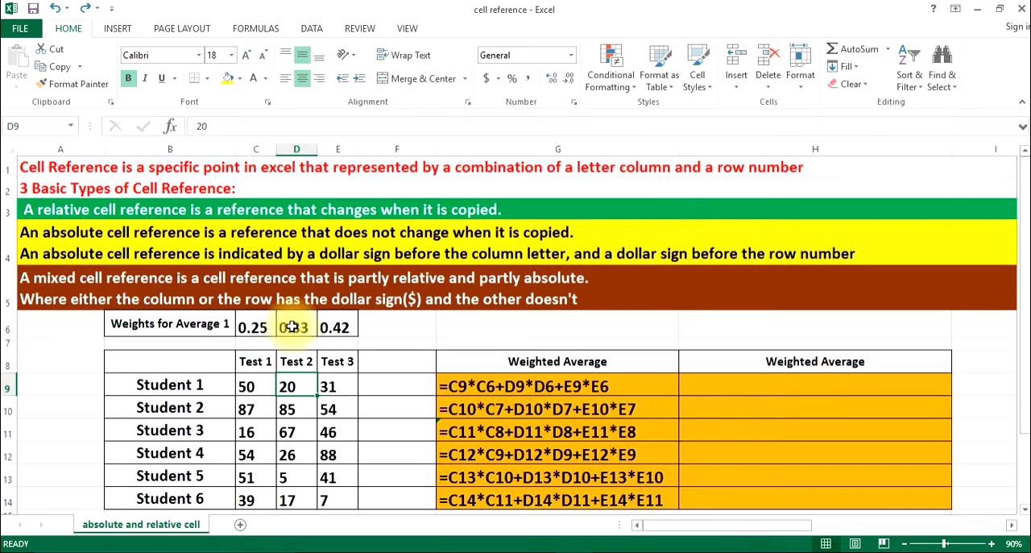
click(334, 385)
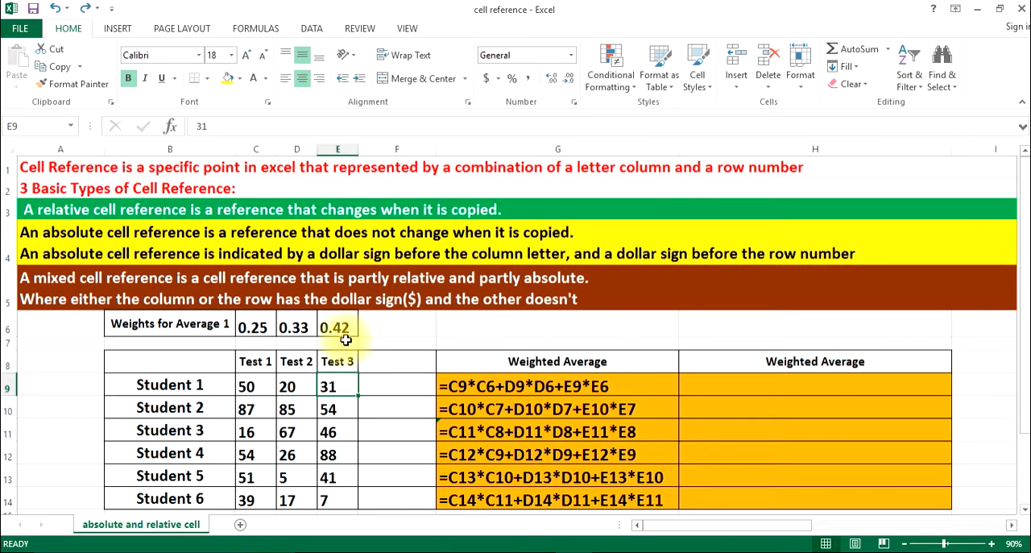
click(252, 410)
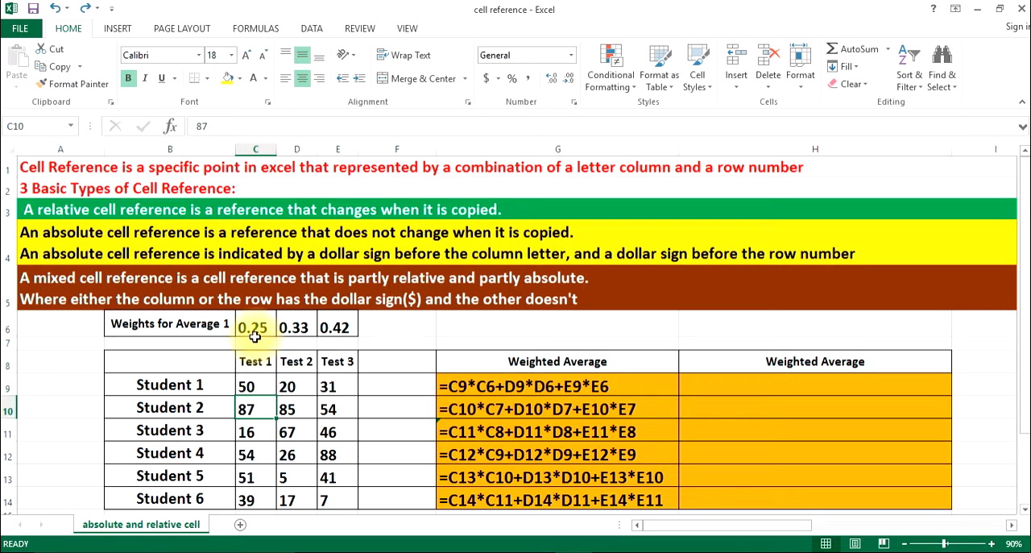
click(291, 410)
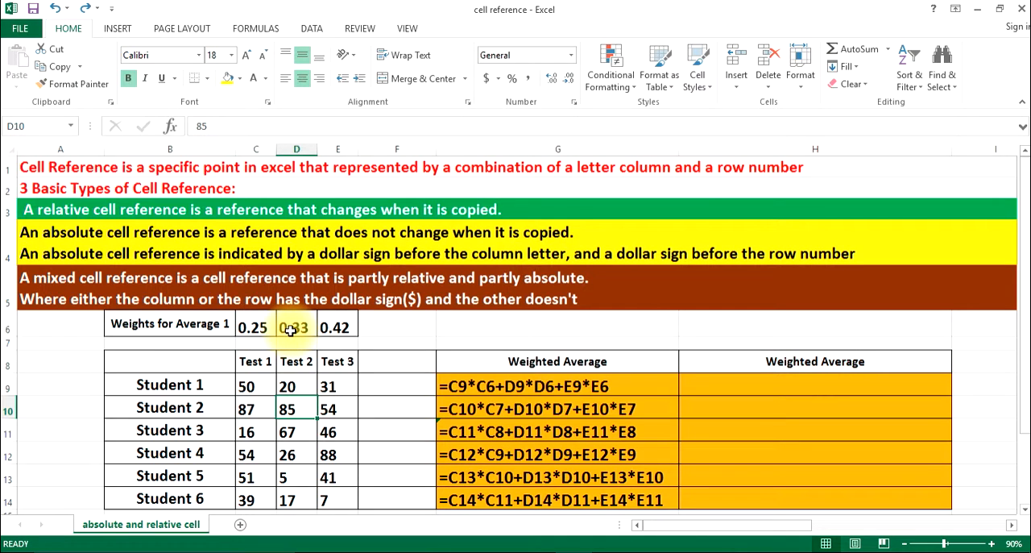
click(332, 409)
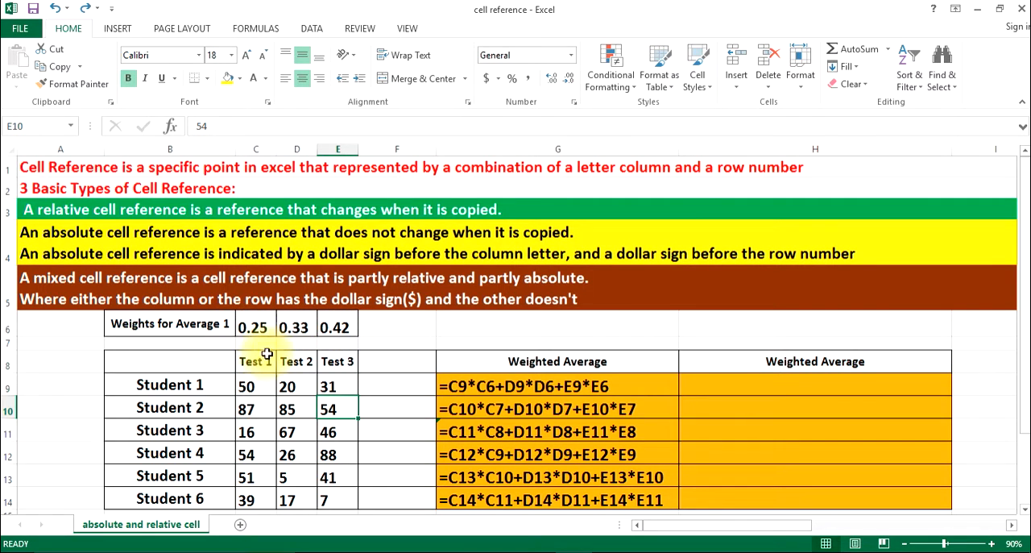
click(246, 453)
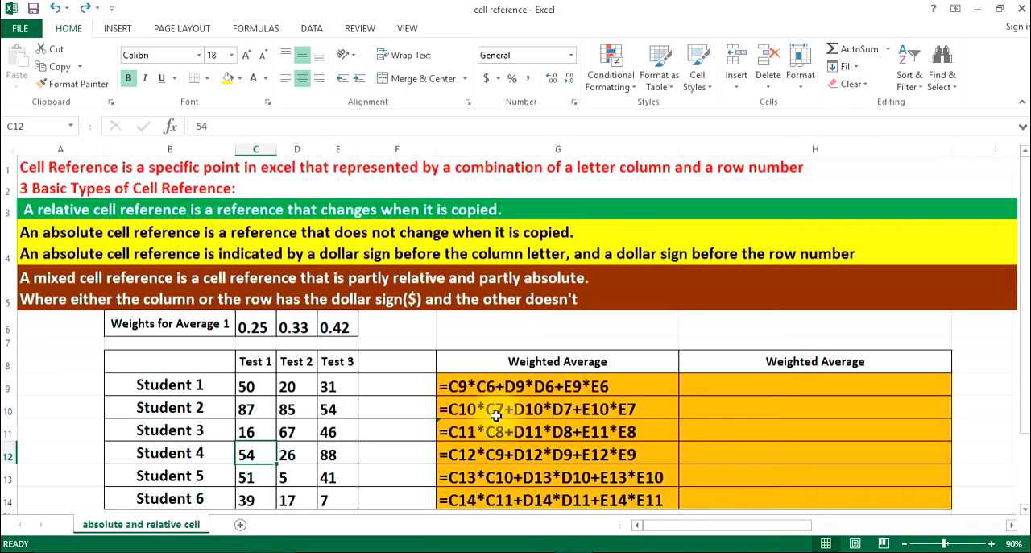
Compare the formulas in G9 and G10 by checking the Student 2 scores, the row 7 cells beneath the weights and weight cell C6
double_click(474, 387)
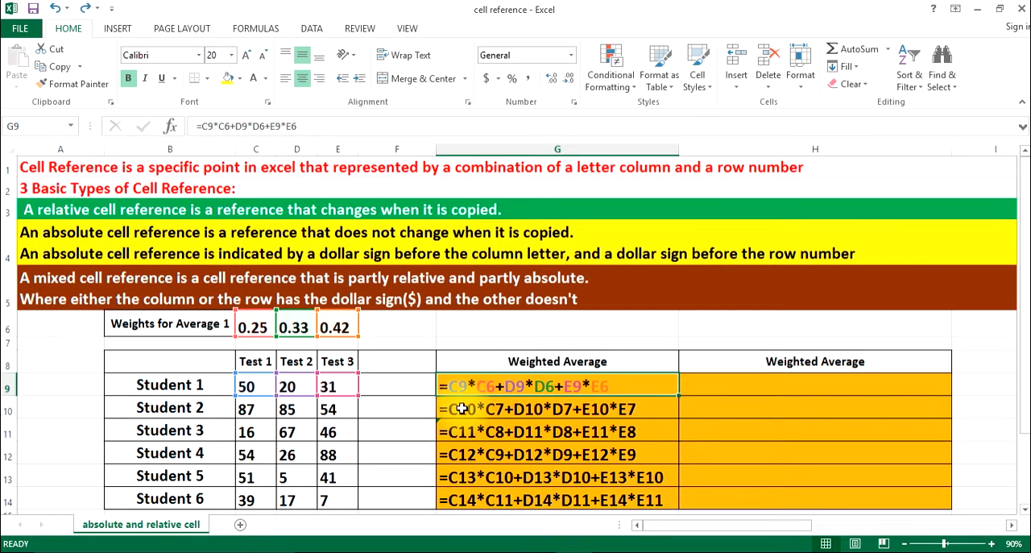
double_click(462, 408)
click(414, 416)
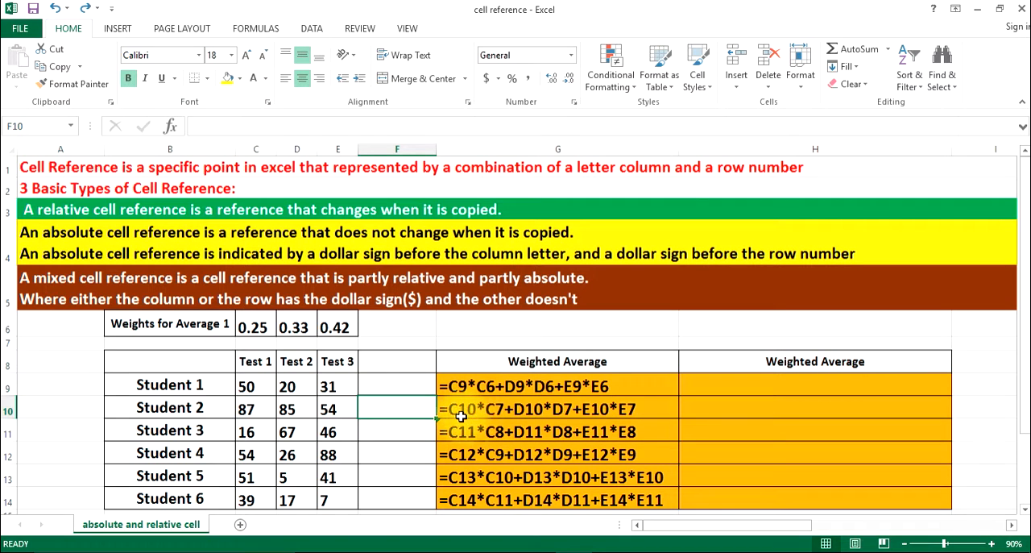
click(251, 409)
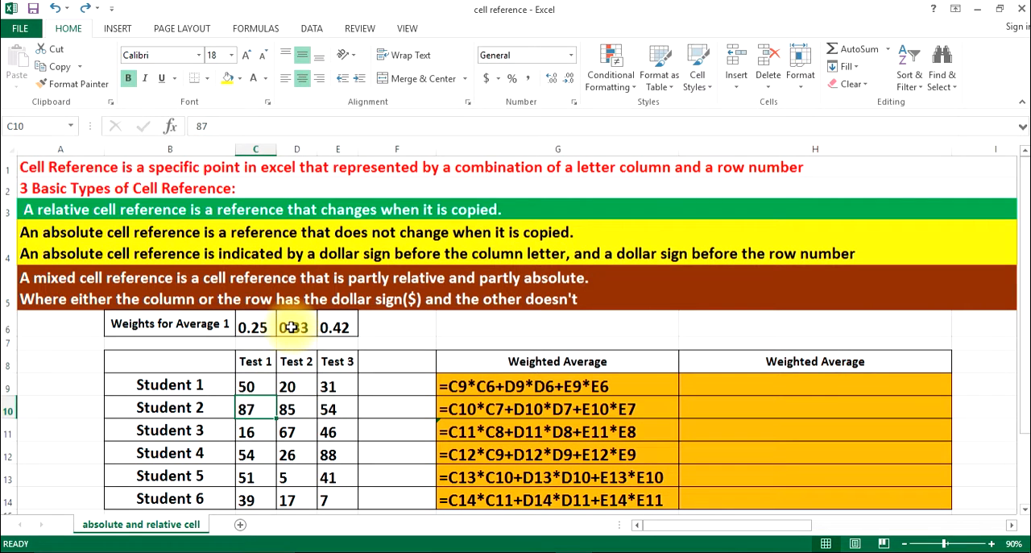
click(249, 346)
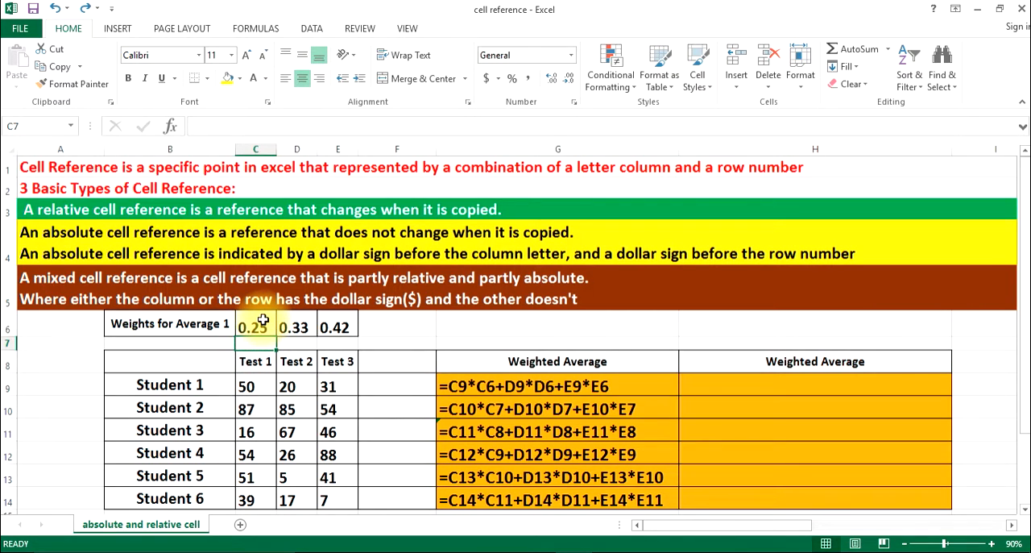
click(263, 320)
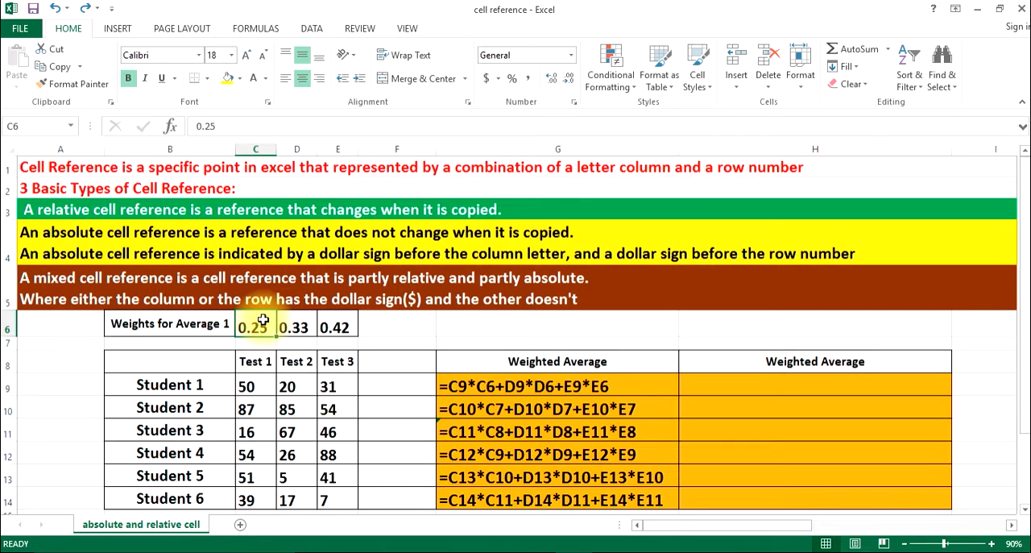
click(298, 412)
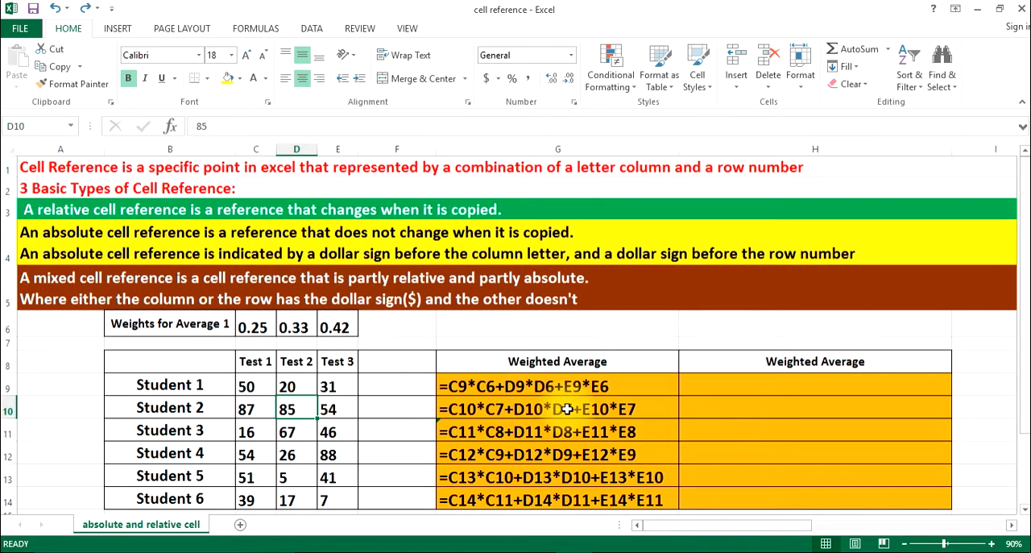
click(295, 343)
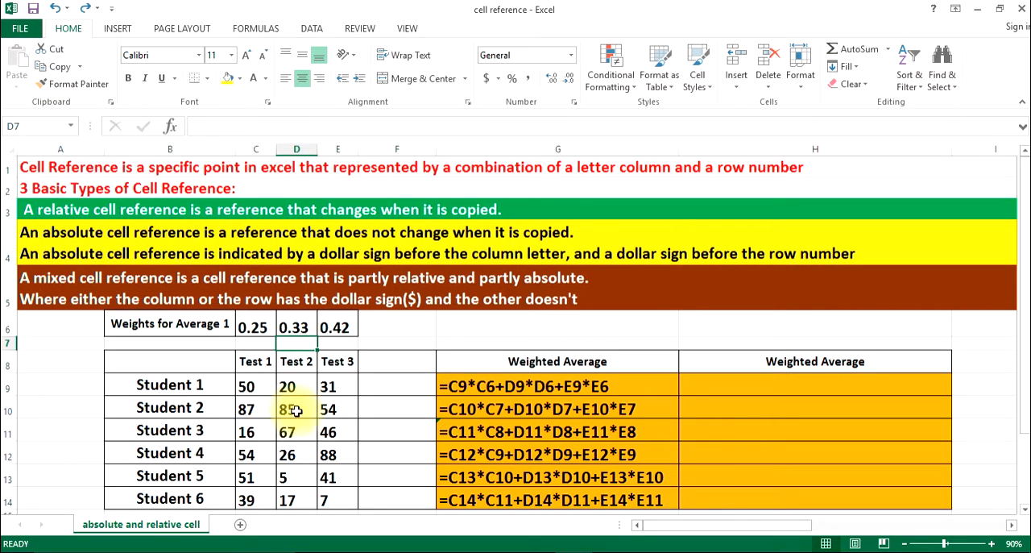
click(338, 411)
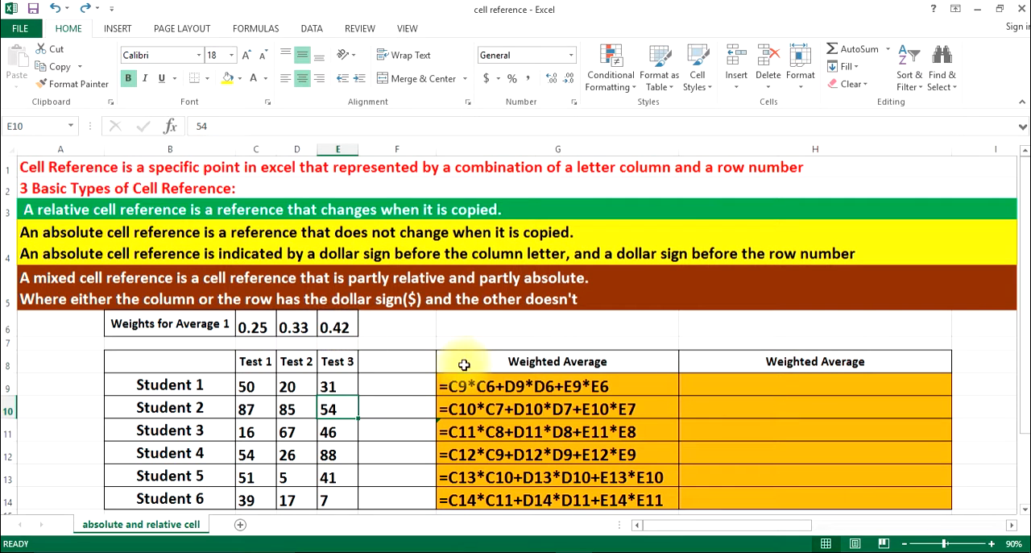
click(339, 345)
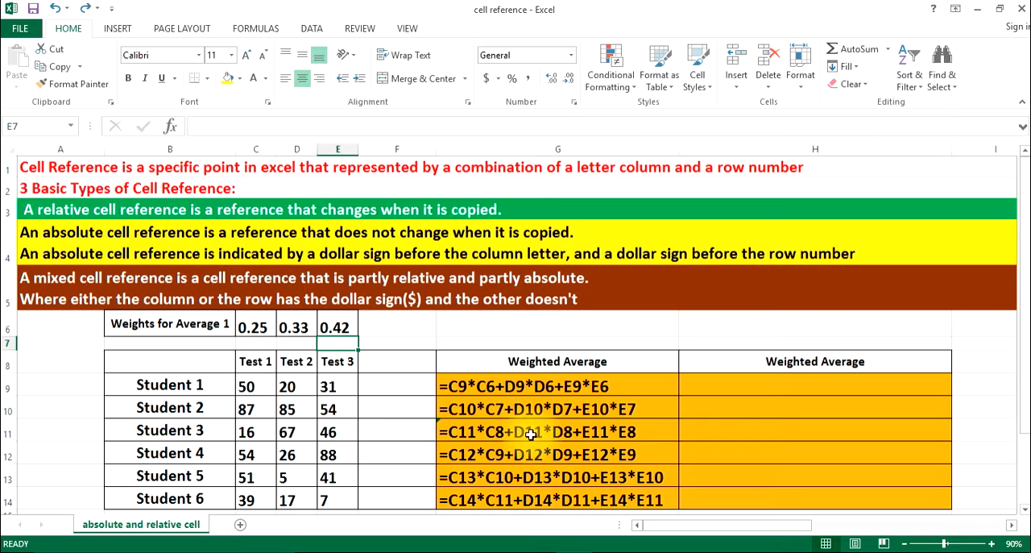
Go through the Test 2 scores from D9 to D12, the Test 3 scores from E9 to E14, and weight cell E6
click(292, 386)
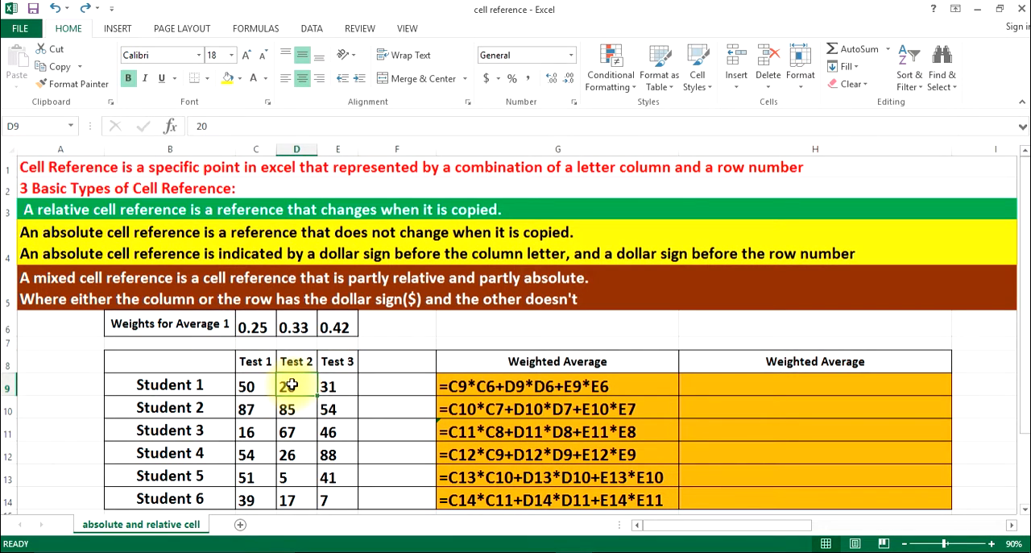
click(291, 409)
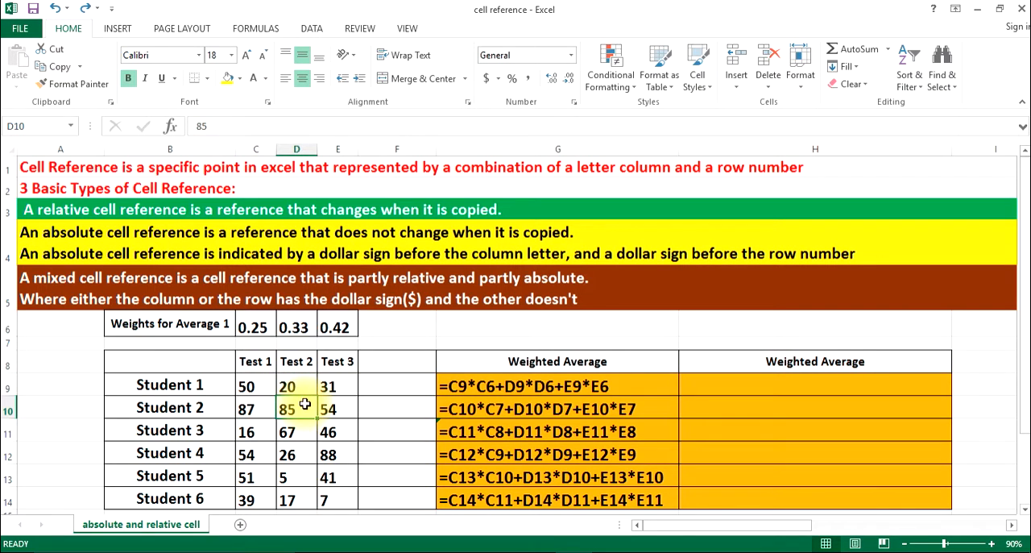
click(293, 429)
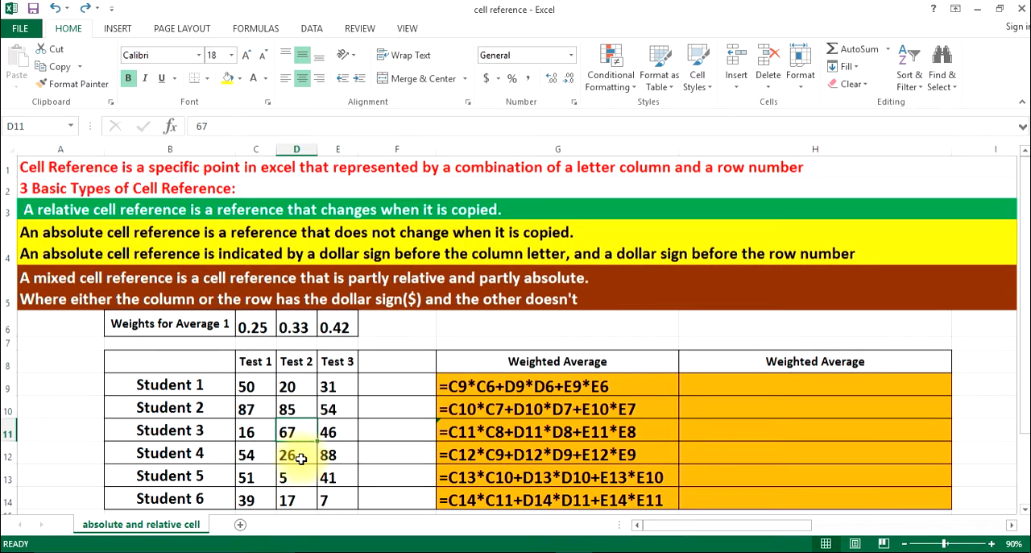
click(290, 456)
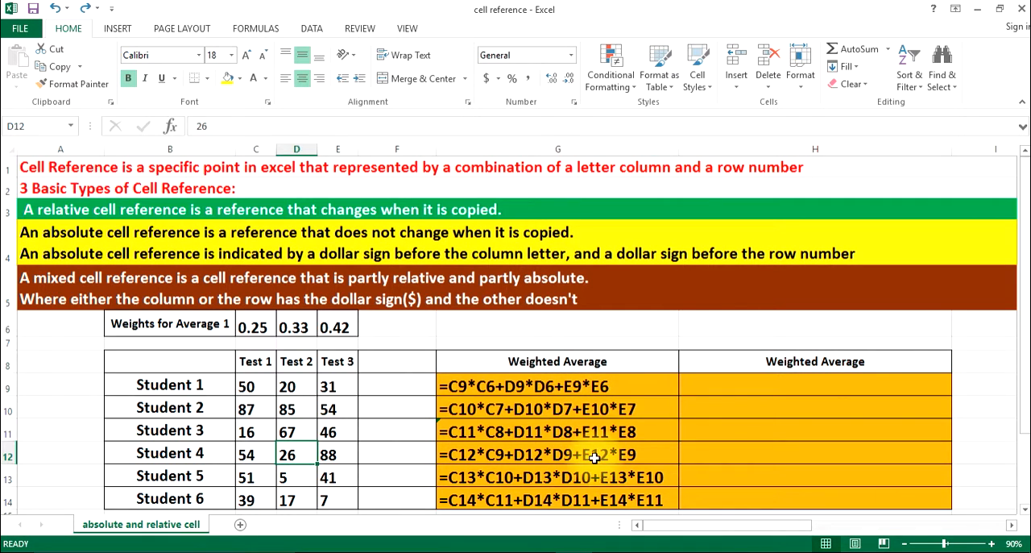
click(345, 384)
click(349, 408)
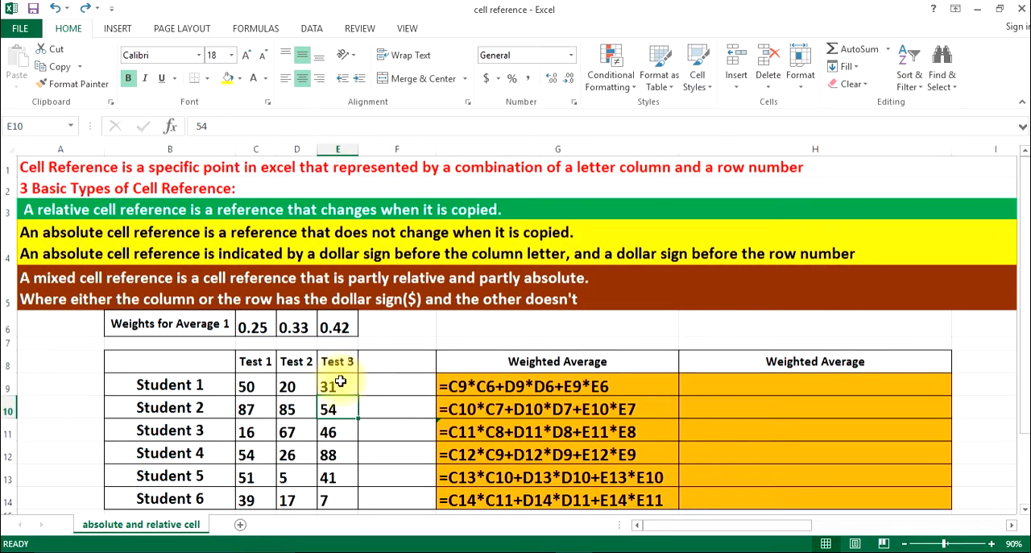
click(344, 385)
click(344, 403)
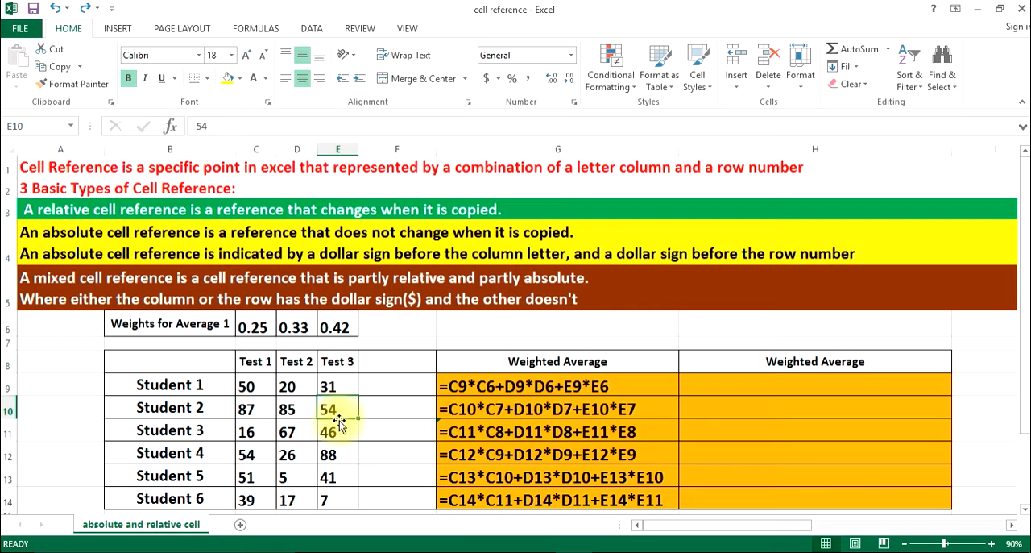
click(333, 431)
click(338, 455)
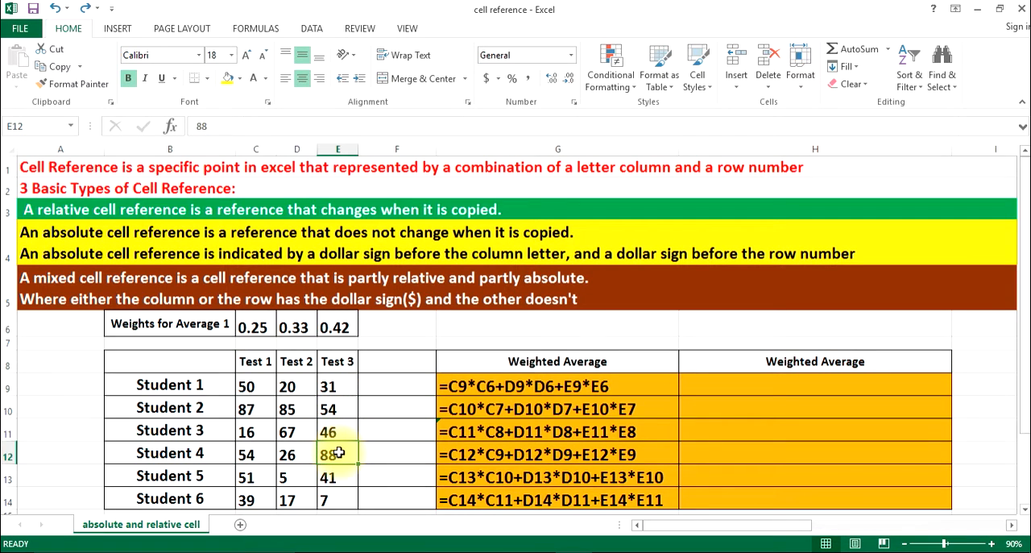
click(344, 477)
click(329, 499)
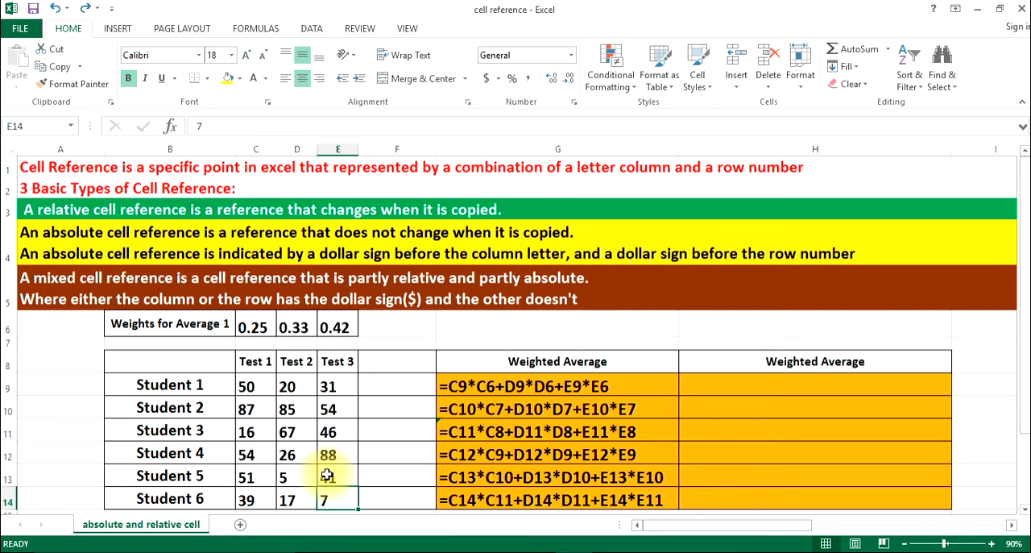
click(344, 335)
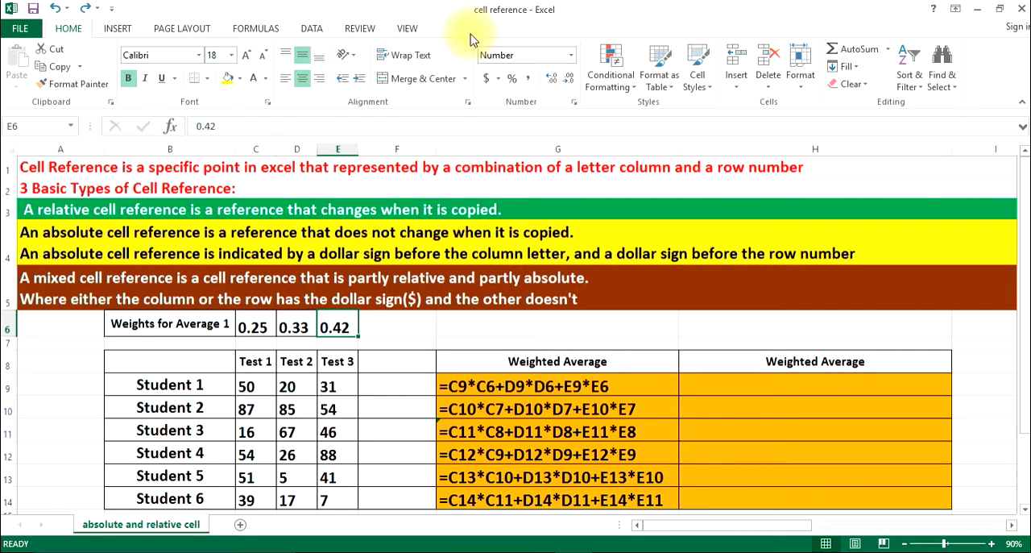
Turn off Show Formulas and auto-fit the widths of columns E, D, C and B to their contents
click(247, 31)
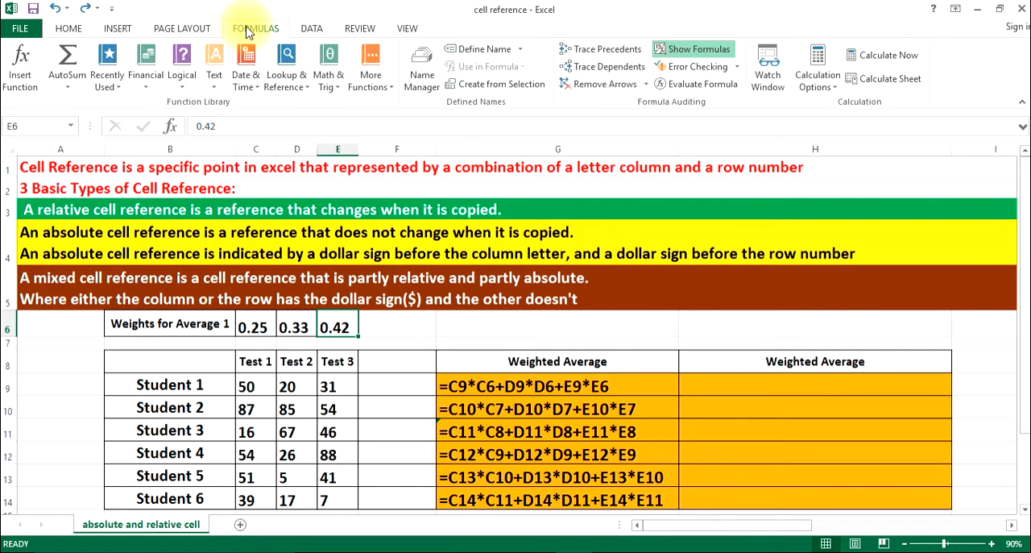
click(697, 50)
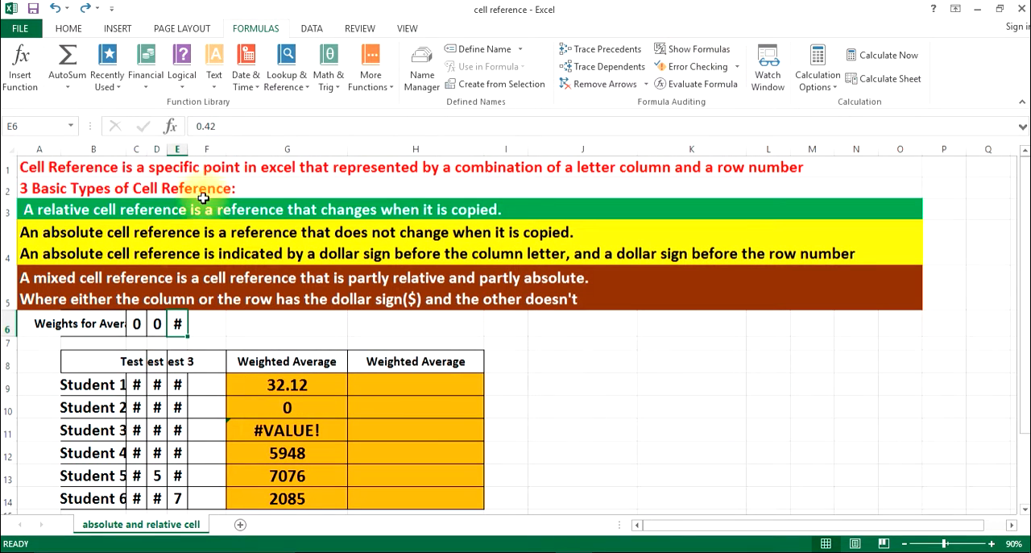
click(188, 159)
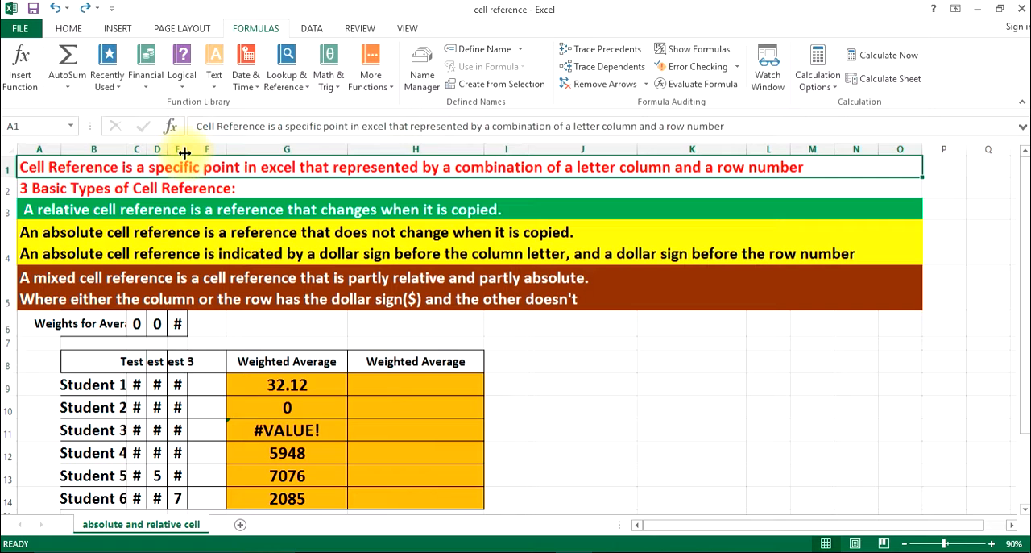
double_click(187, 149)
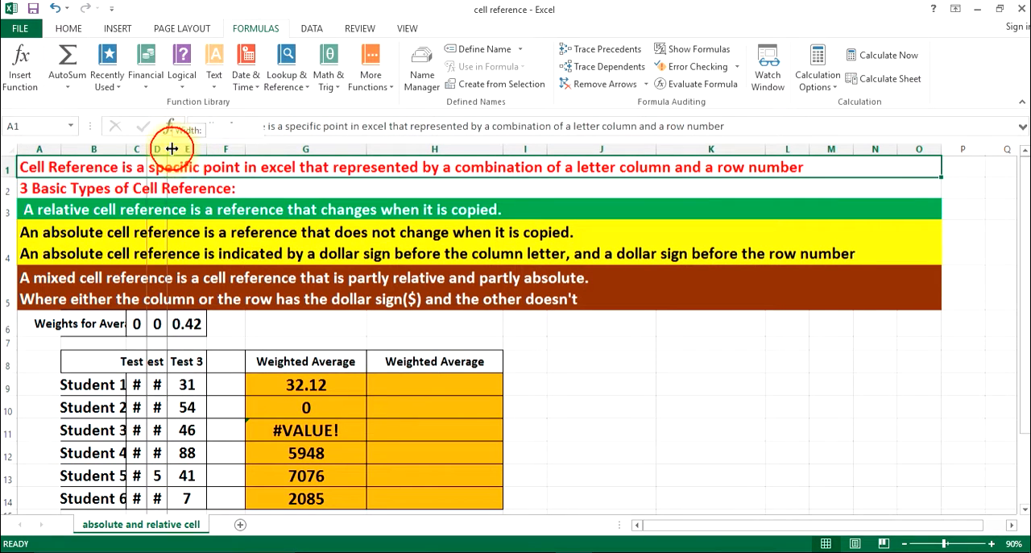
double_click(166, 149)
double_click(146, 149)
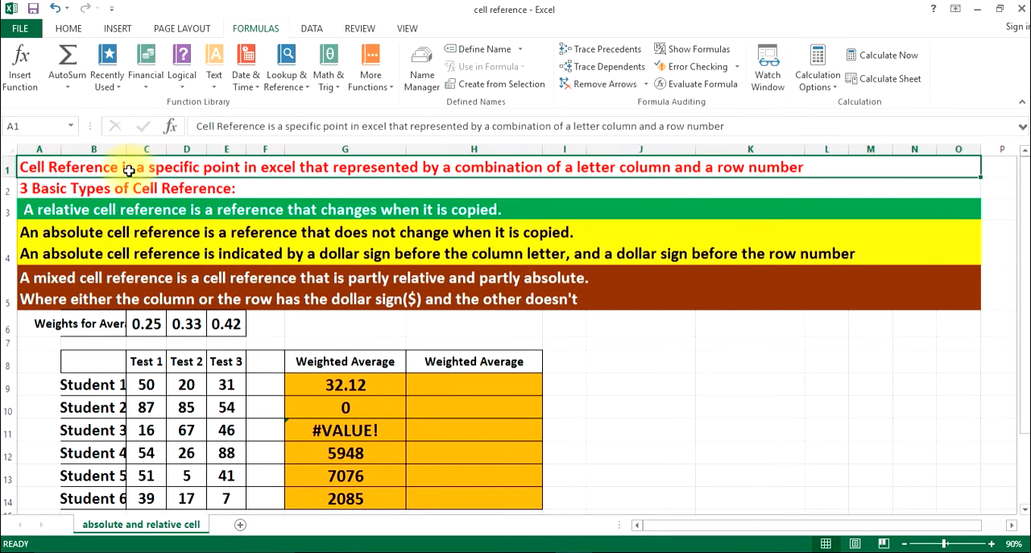
double_click(126, 149)
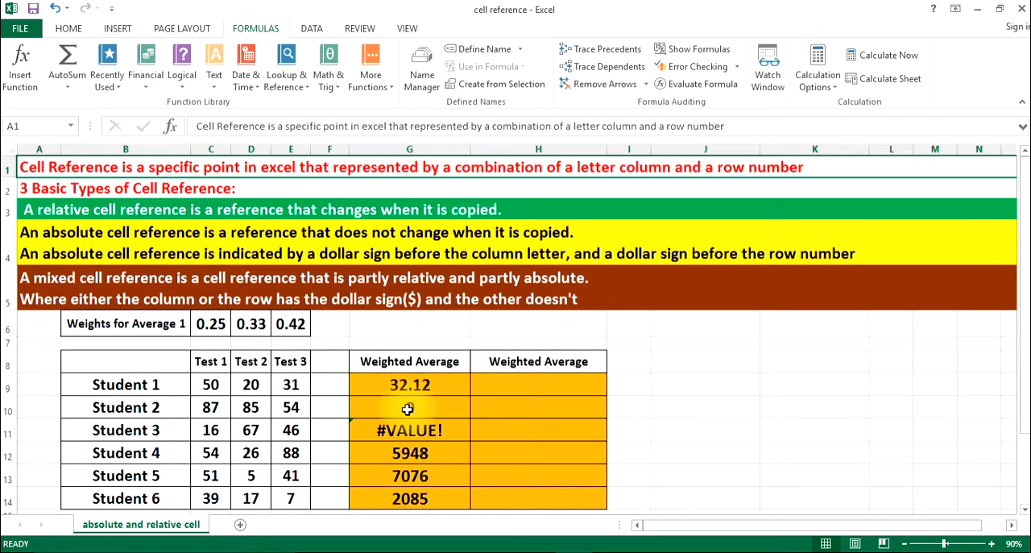
Review the weights in C6:E6 and the test scores in C9:E14 by selecting each range, ending on cell H9
drag(211, 329, 285, 329)
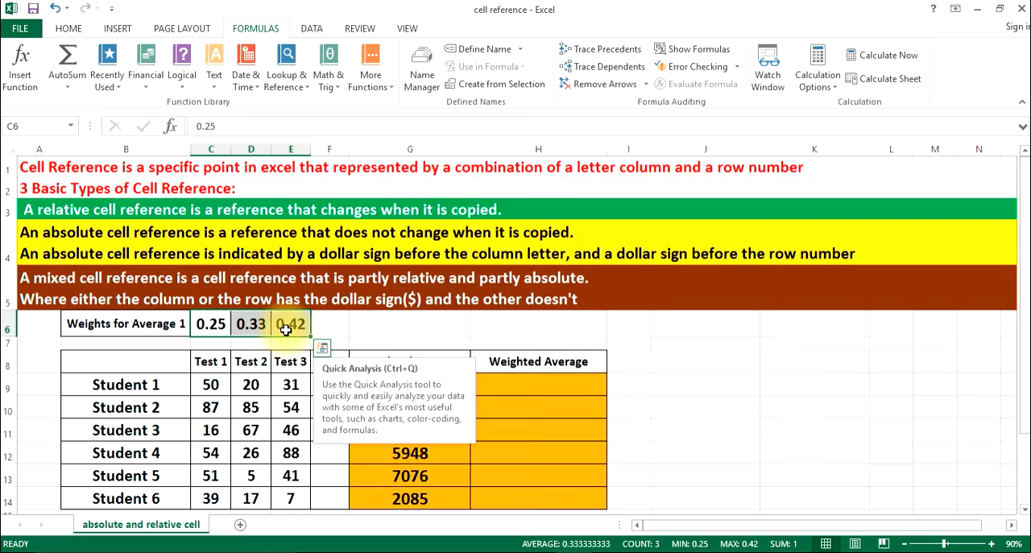
click(218, 385)
drag(218, 385, 287, 500)
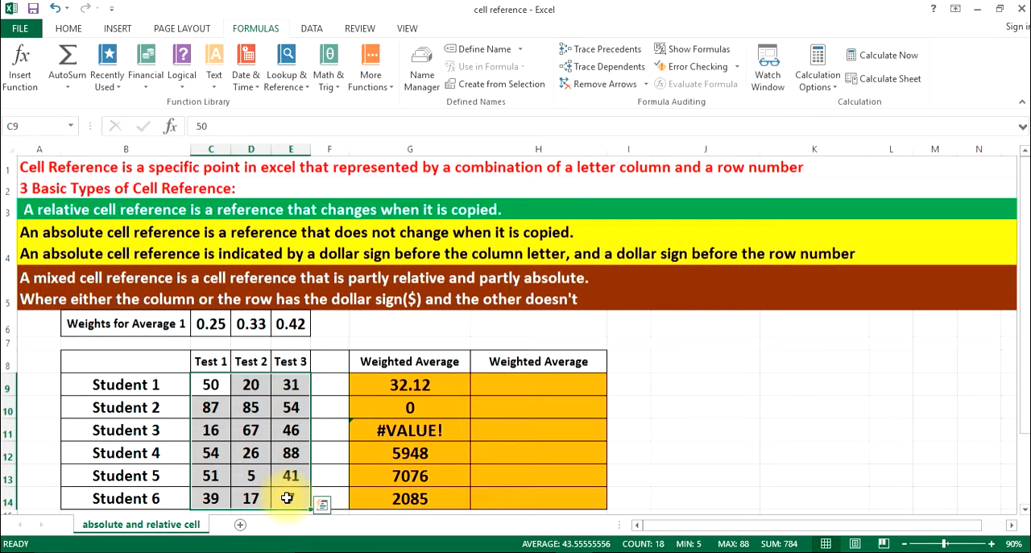
click(491, 394)
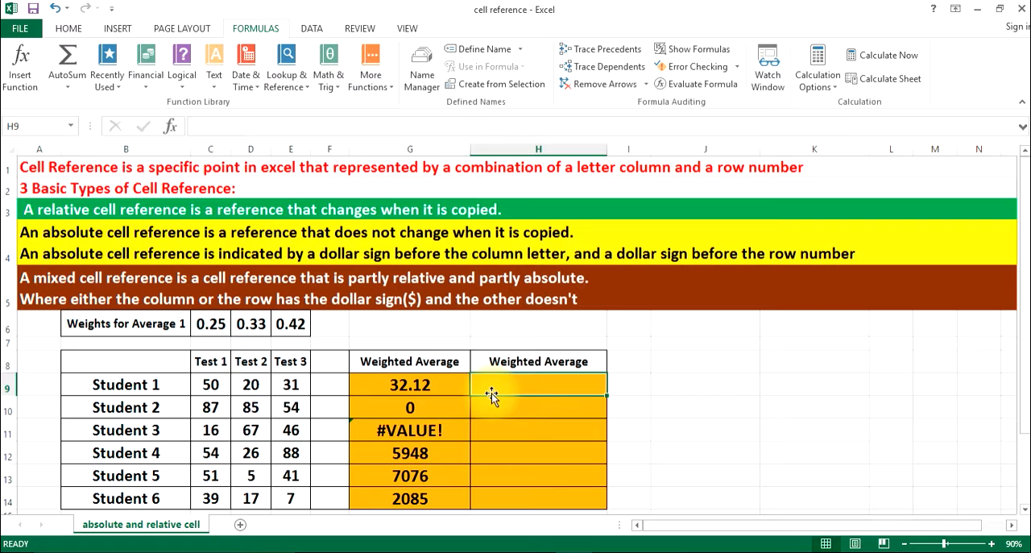
Widen column H and start the weighted average formula in H9 with =C9*$C$6+, making the Test 1 weight an absolute reference
drag(605, 148, 643, 148)
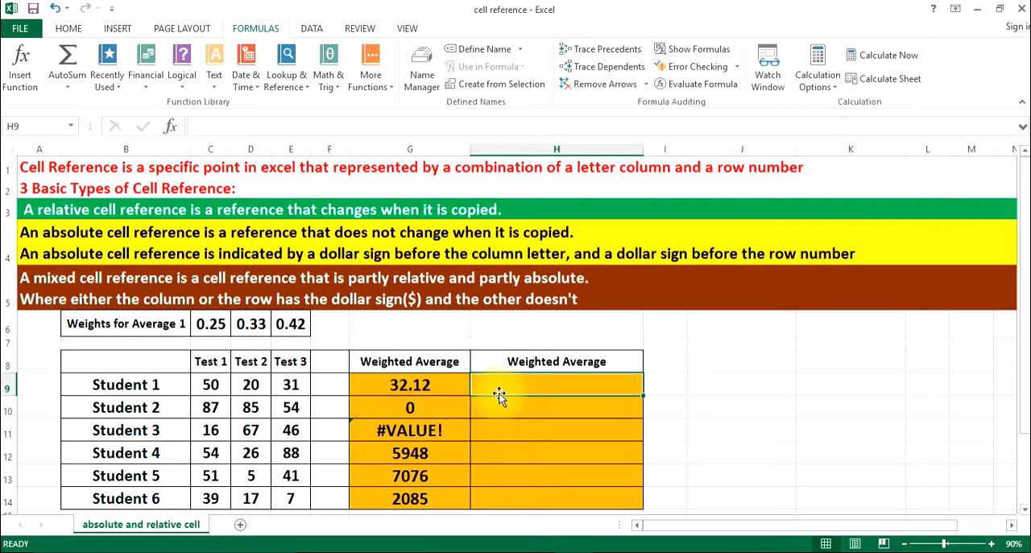
text(=)
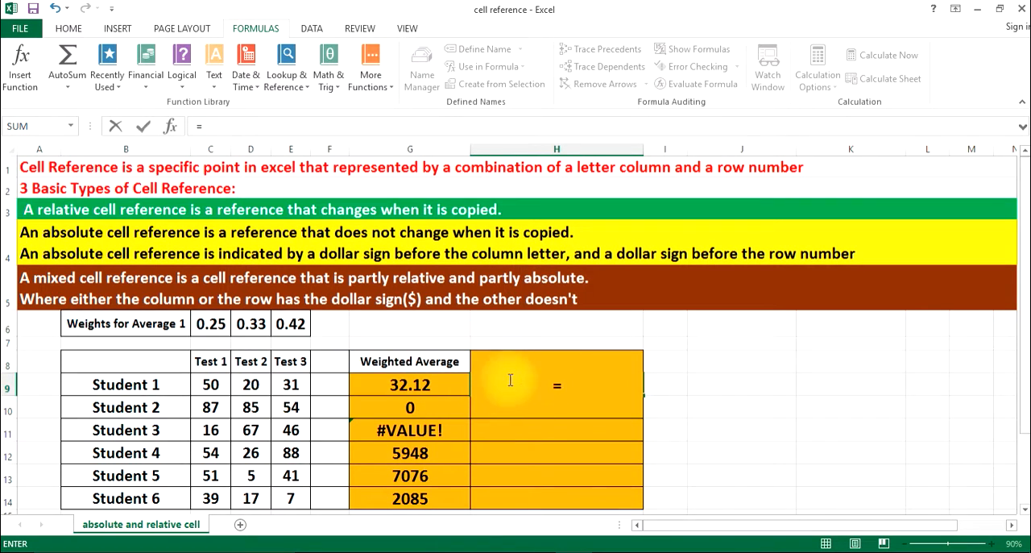
click(211, 386)
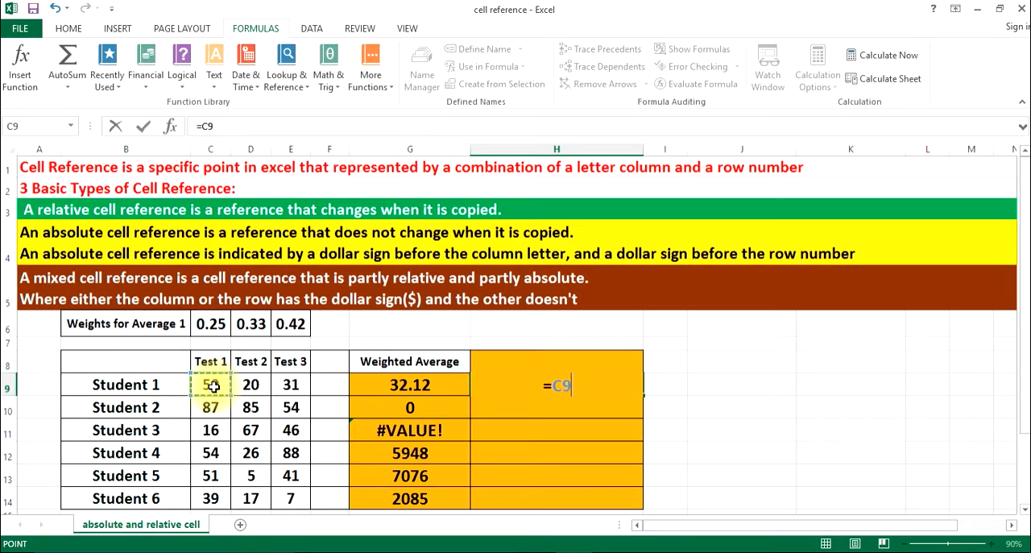
text(*)
click(203, 322)
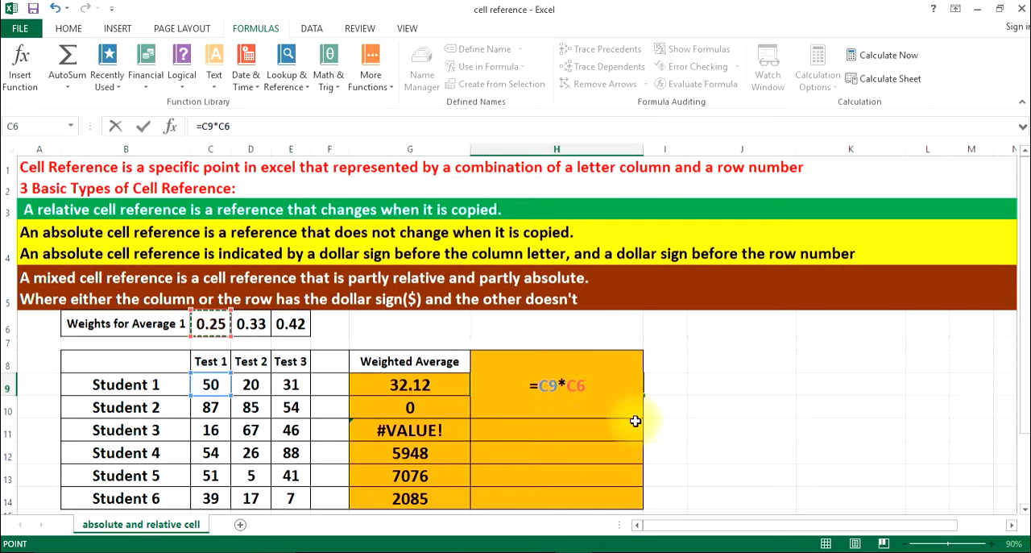
click(568, 391)
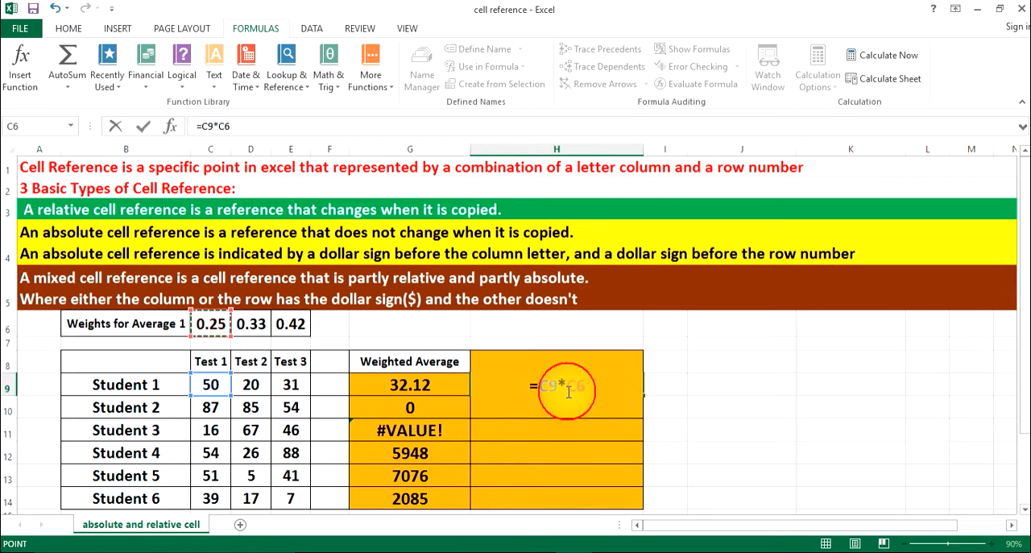
text($C)
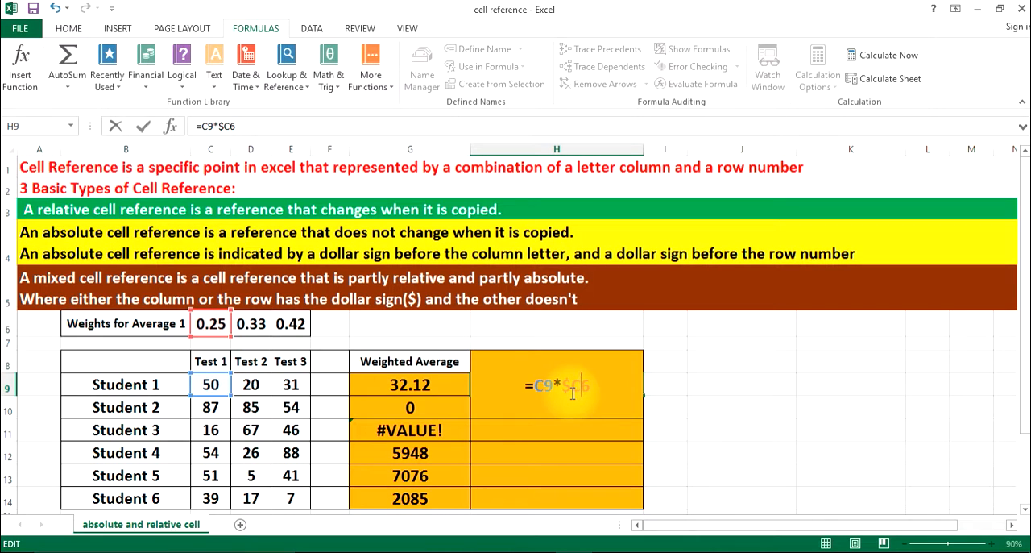
text($)
key(Right)
text(+)
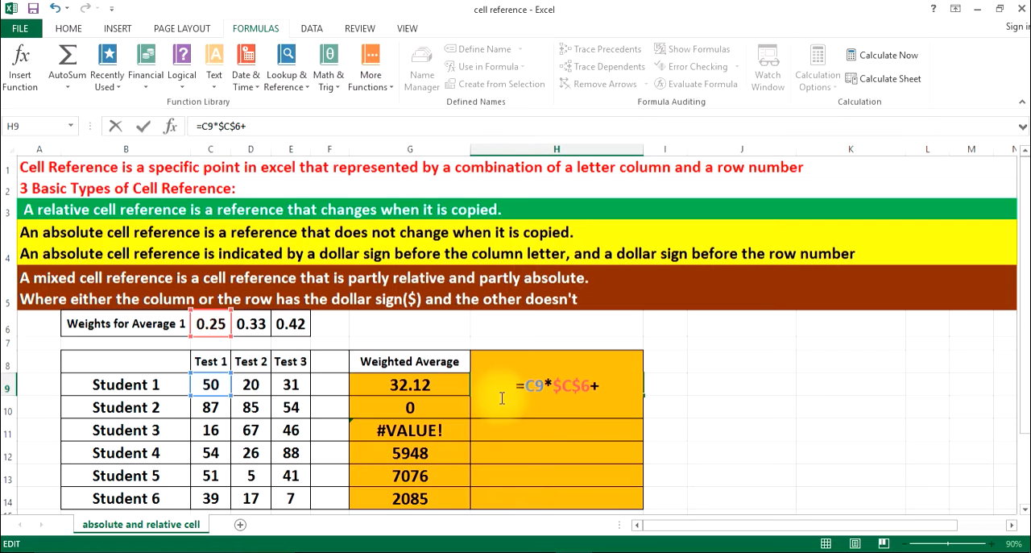
Extend the H9 formula with D9*$D$6+, using an absolute reference for the Test 2 weight
click(252, 386)
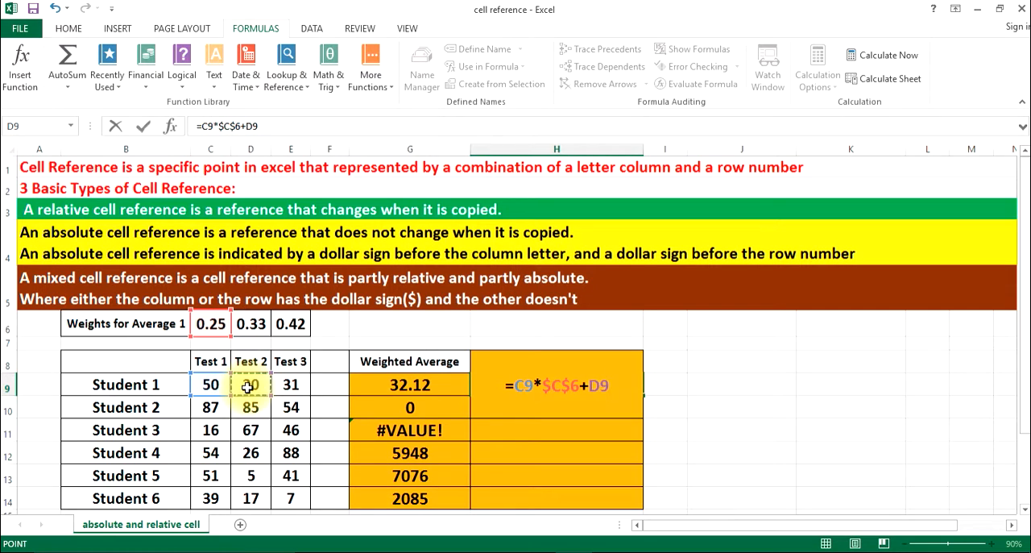
text(*)
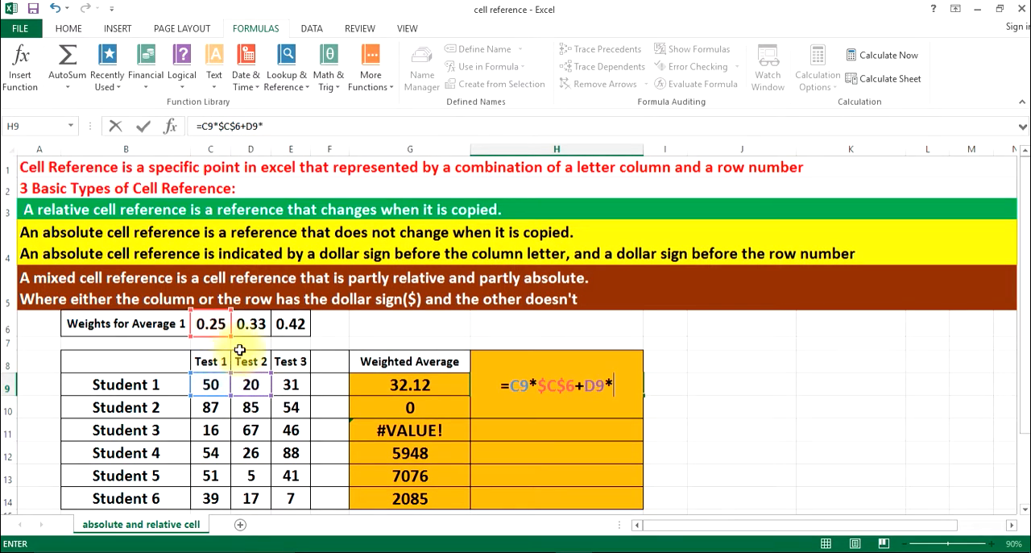
click(251, 324)
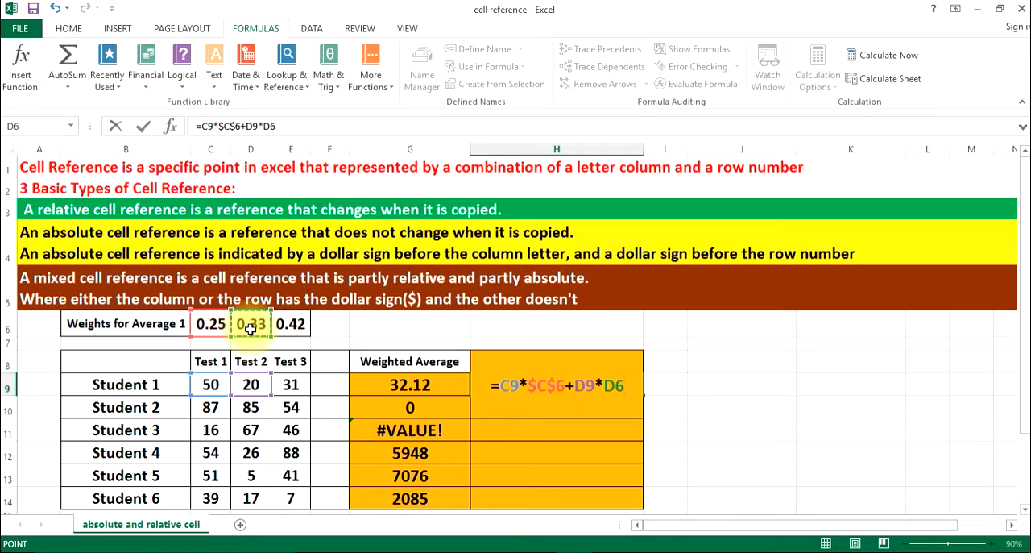
key(F4)
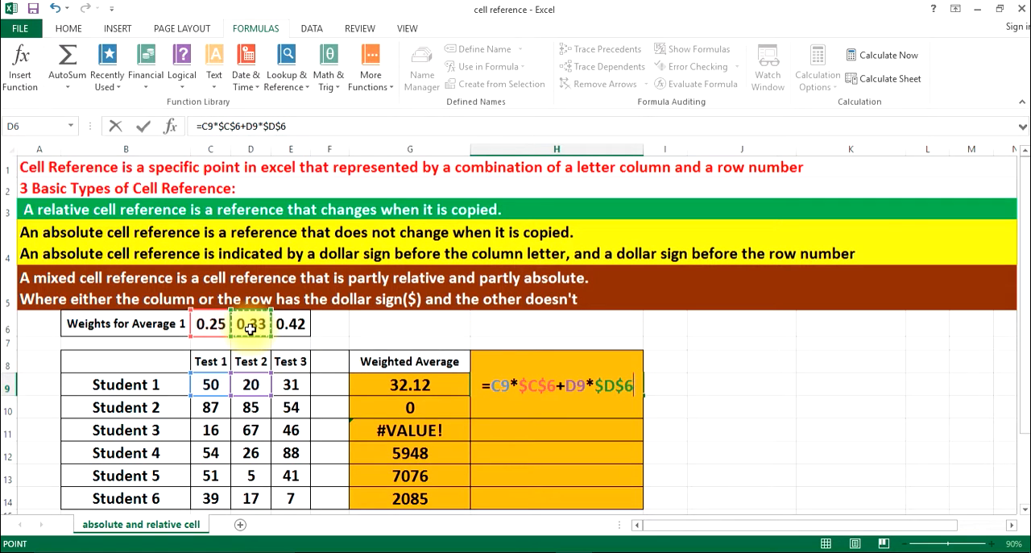
text(+)
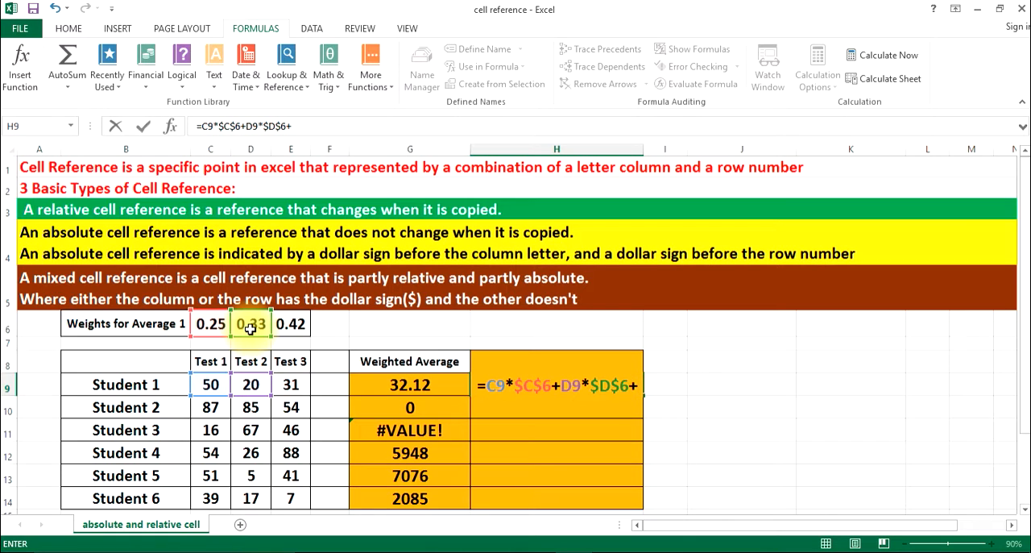
Finish the H9 formula with E9*$E$6, making the Test 3 weight absolute, and fill it down to H14
text(e)
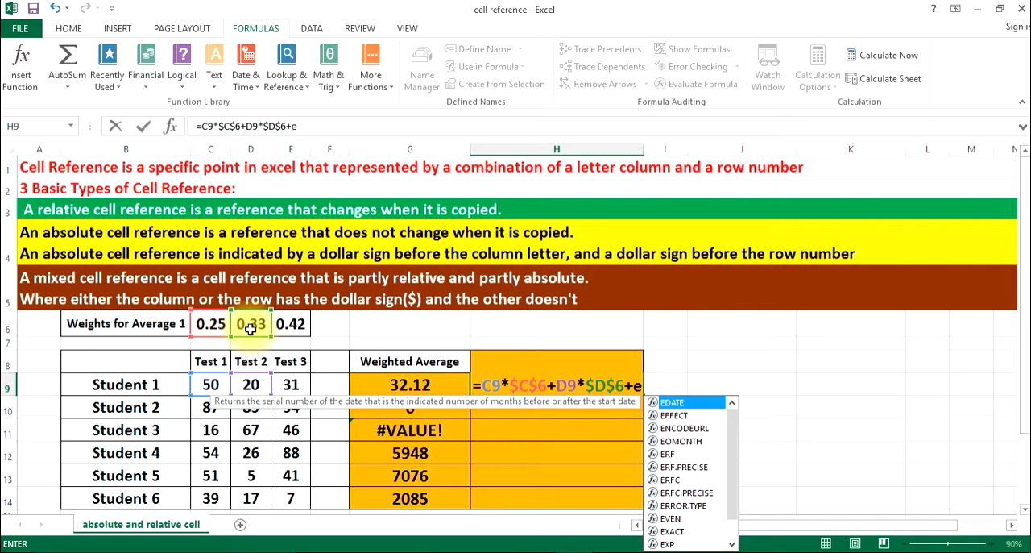
text(9)
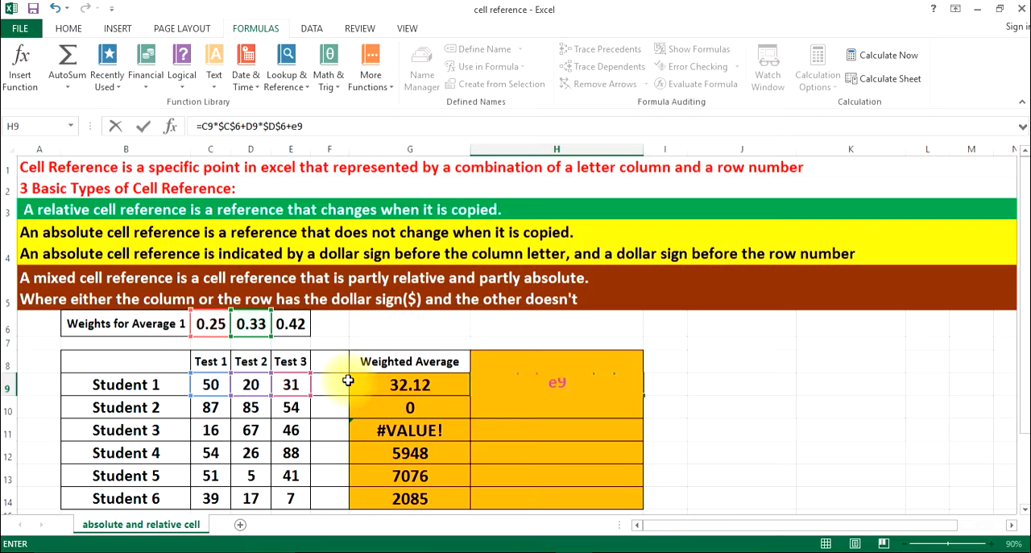
text(*)
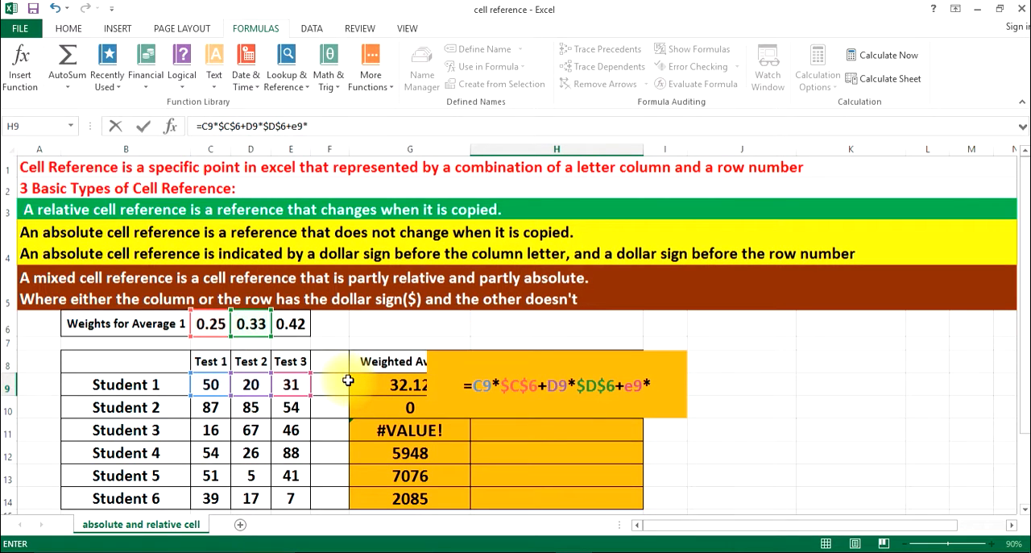
click(295, 333)
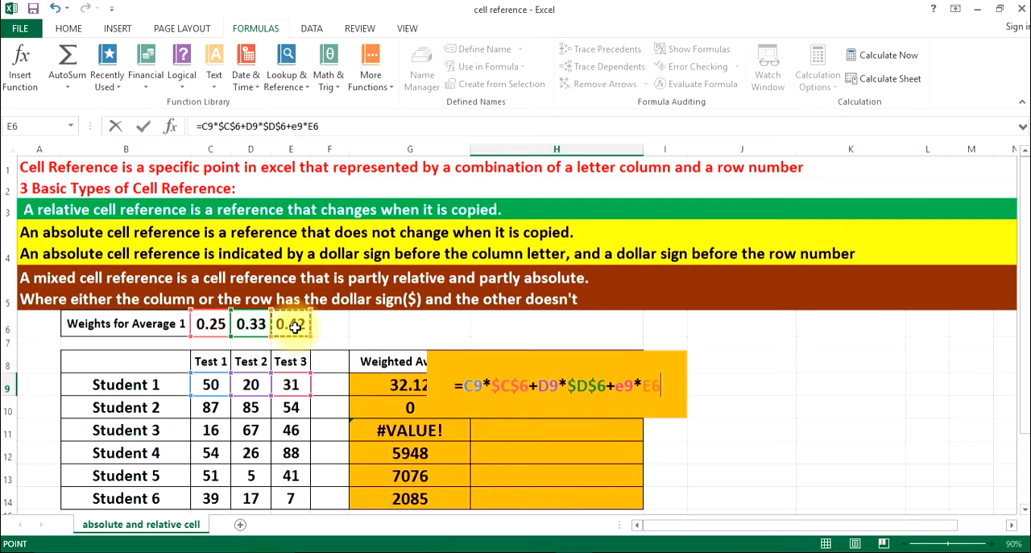
key(F4)
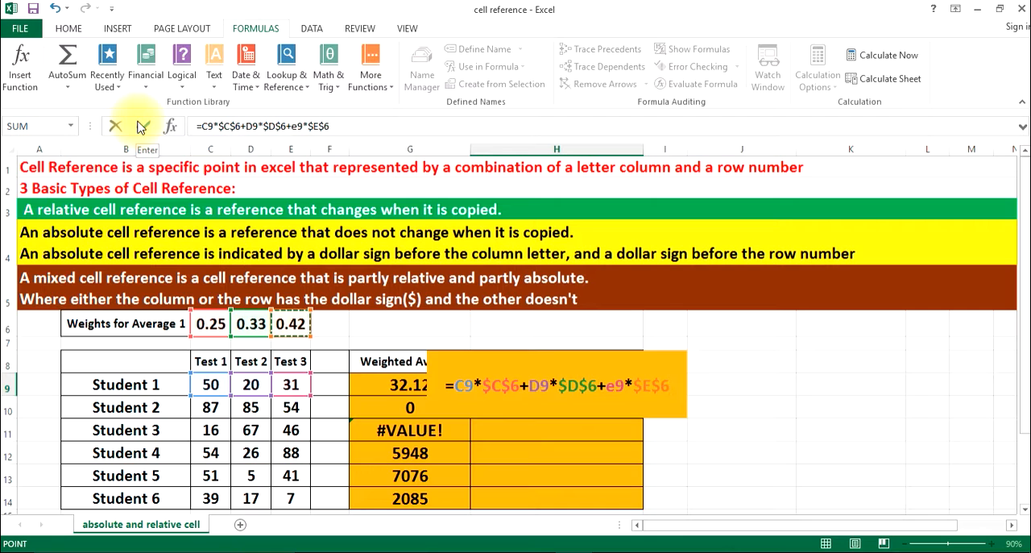
key(Return)
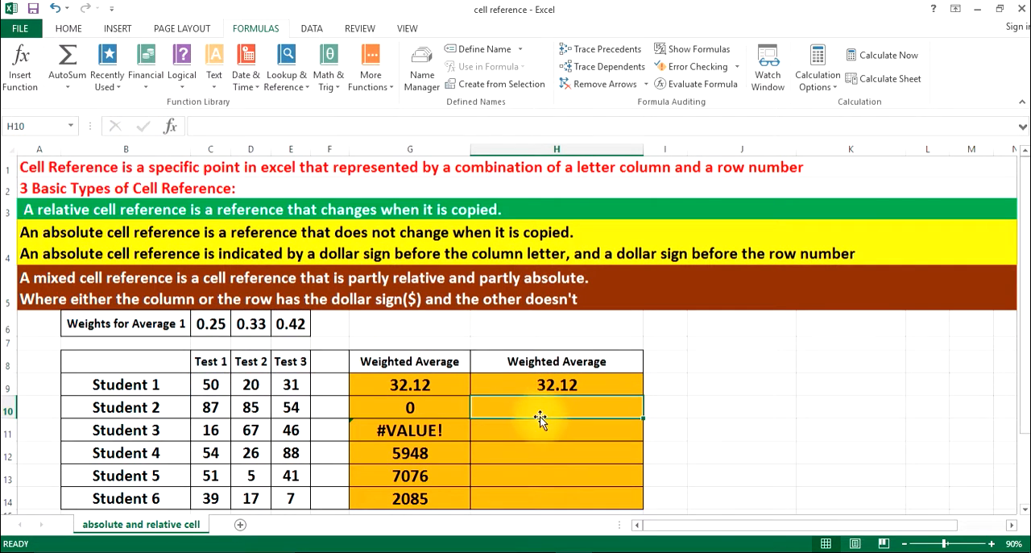
click(576, 387)
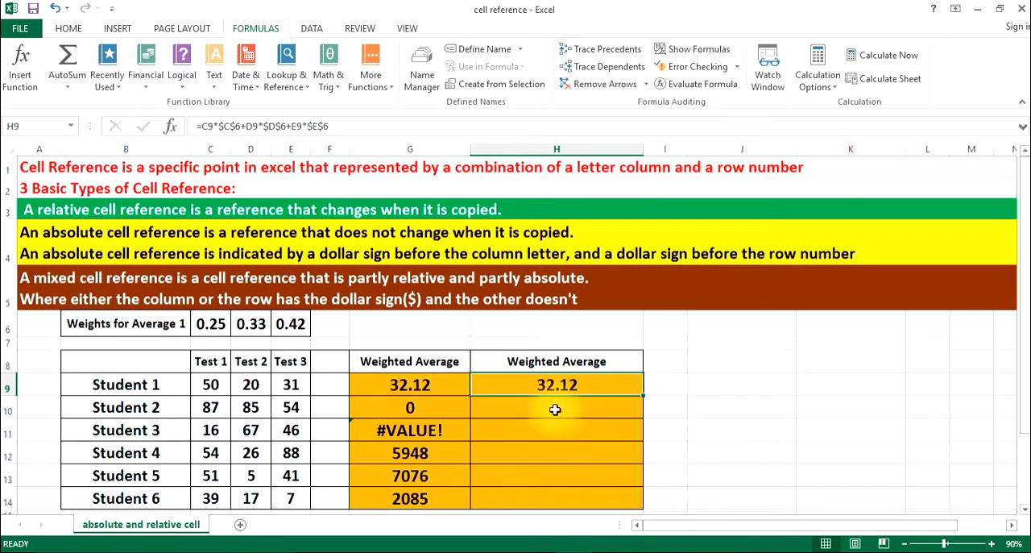
double_click(646, 395)
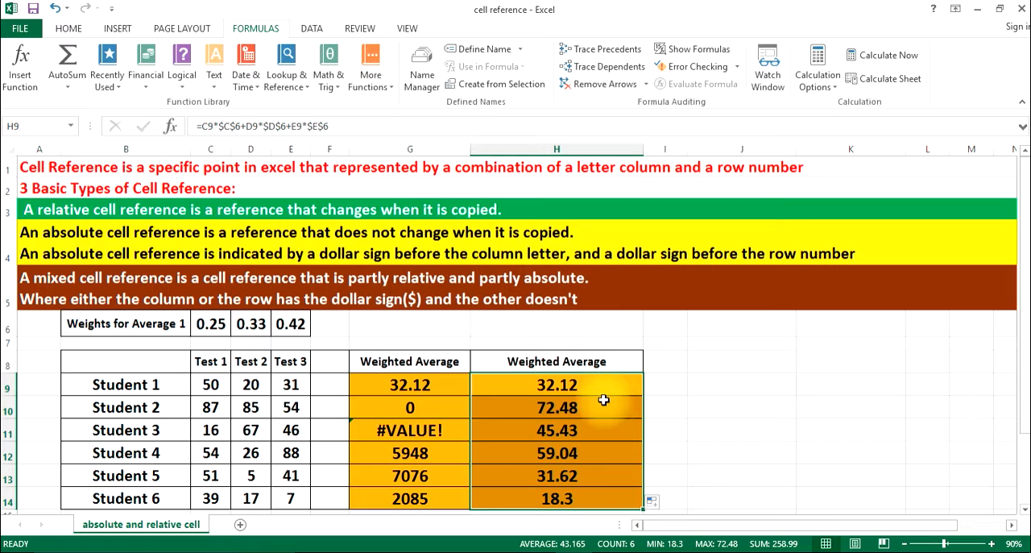
Compare the relative formulas in G10:G14 with the absolute-reference formulas in H10:H14, row by row
click(576, 408)
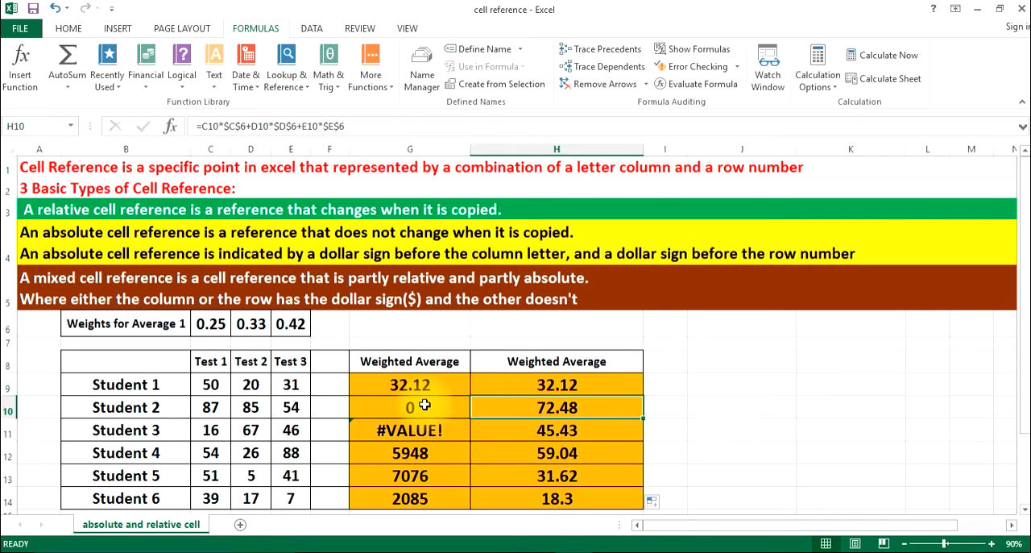
click(449, 408)
click(451, 427)
click(527, 432)
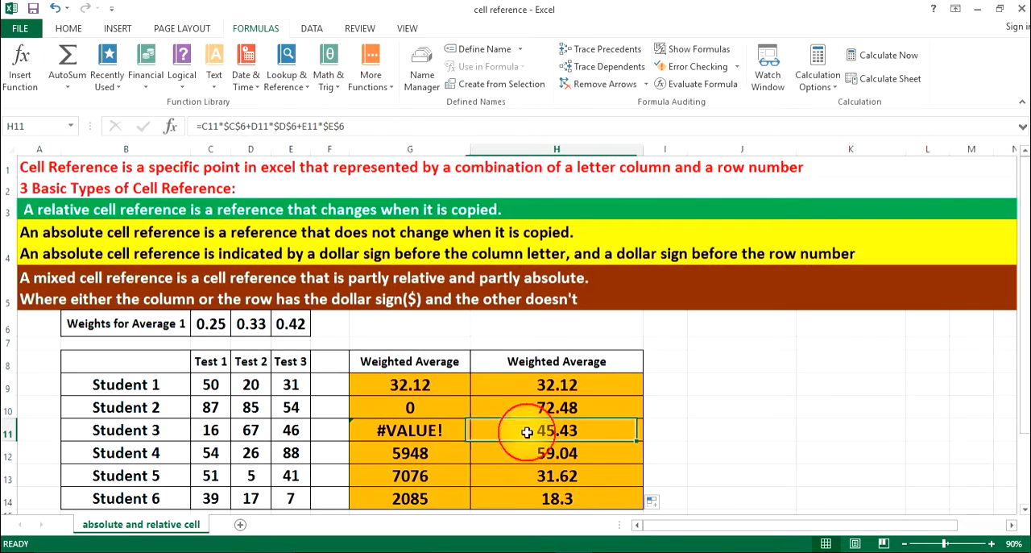
click(464, 454)
click(527, 454)
click(439, 474)
click(532, 474)
click(418, 492)
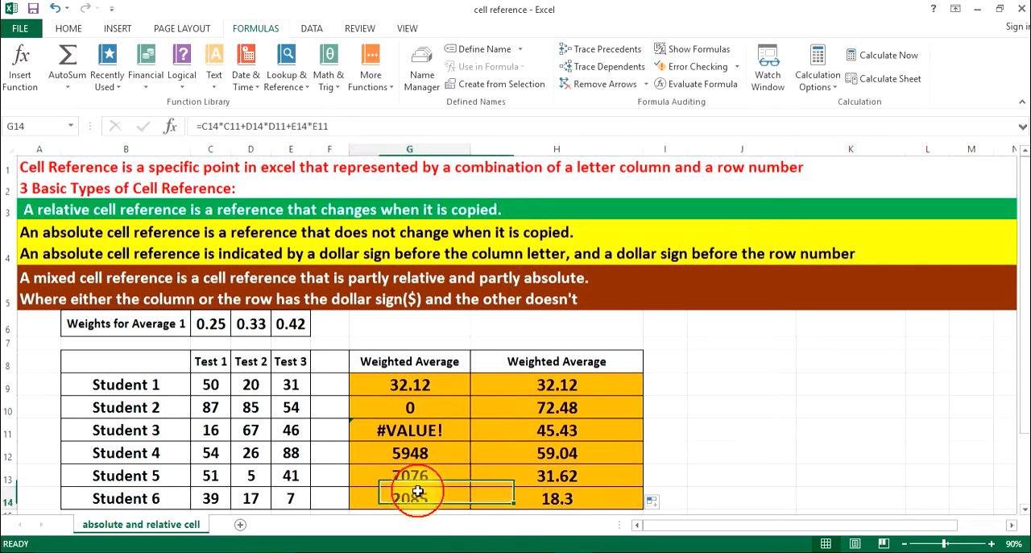
click(512, 493)
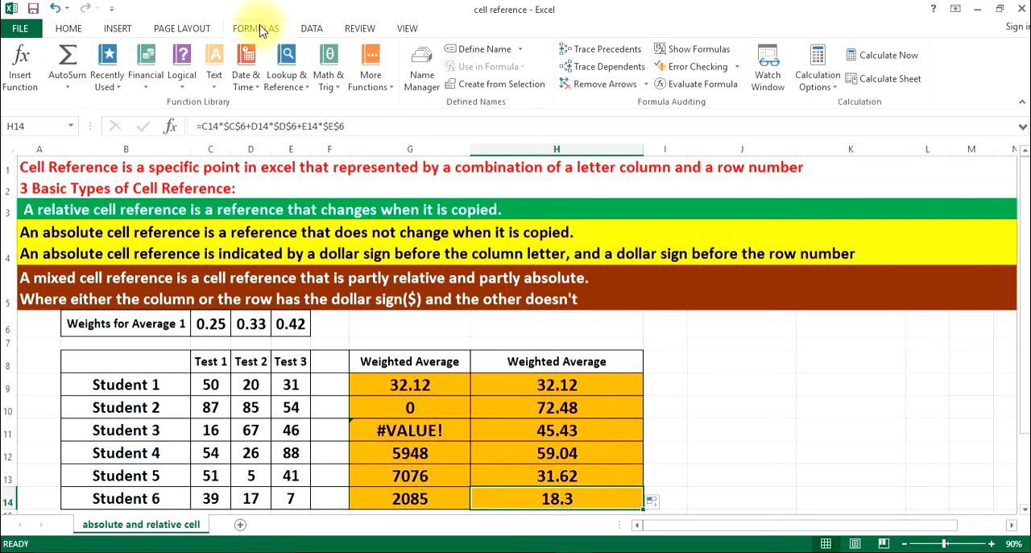
Turn on Show Formulas and auto-fit the widths of columns B, C, D and E to their contents
click(699, 49)
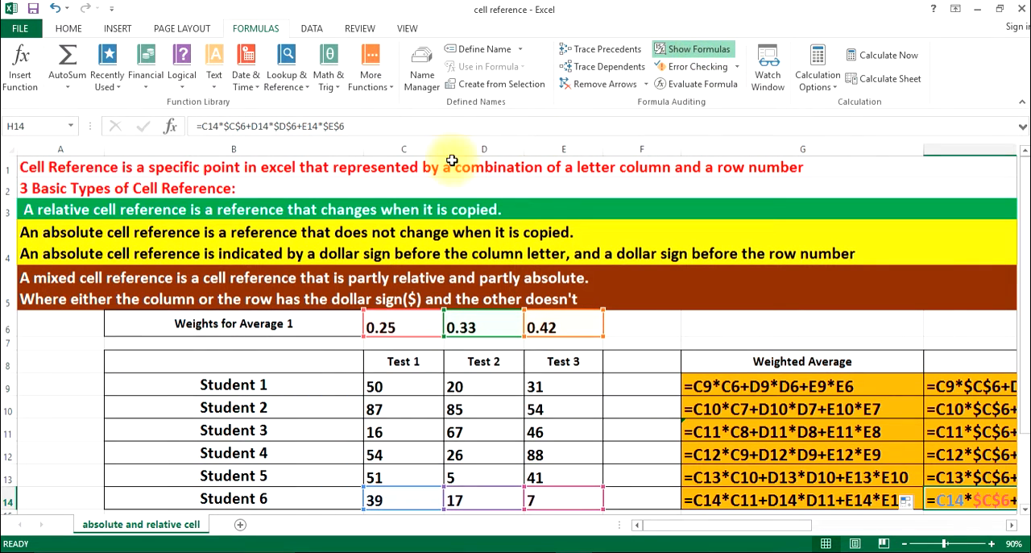
double_click(367, 153)
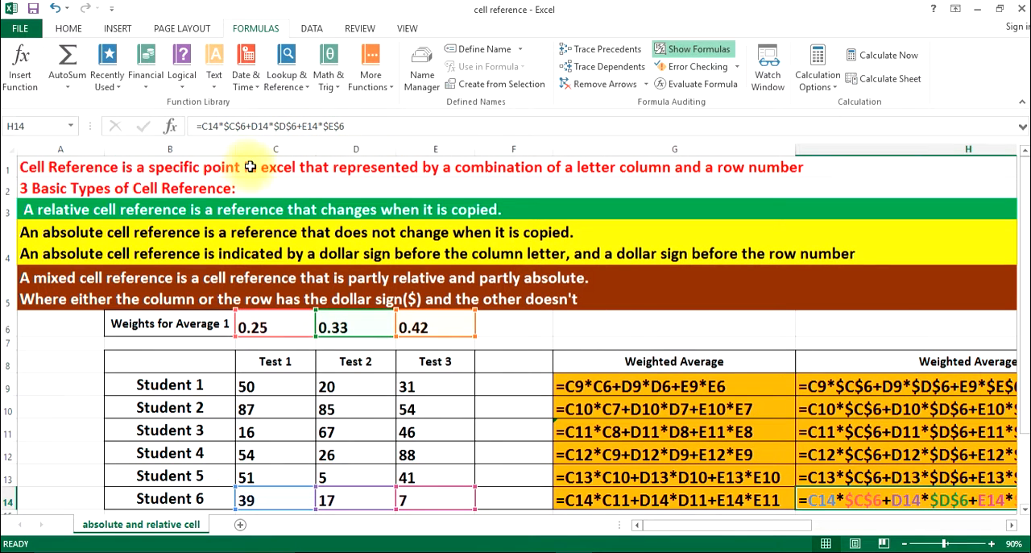
double_click(315, 152)
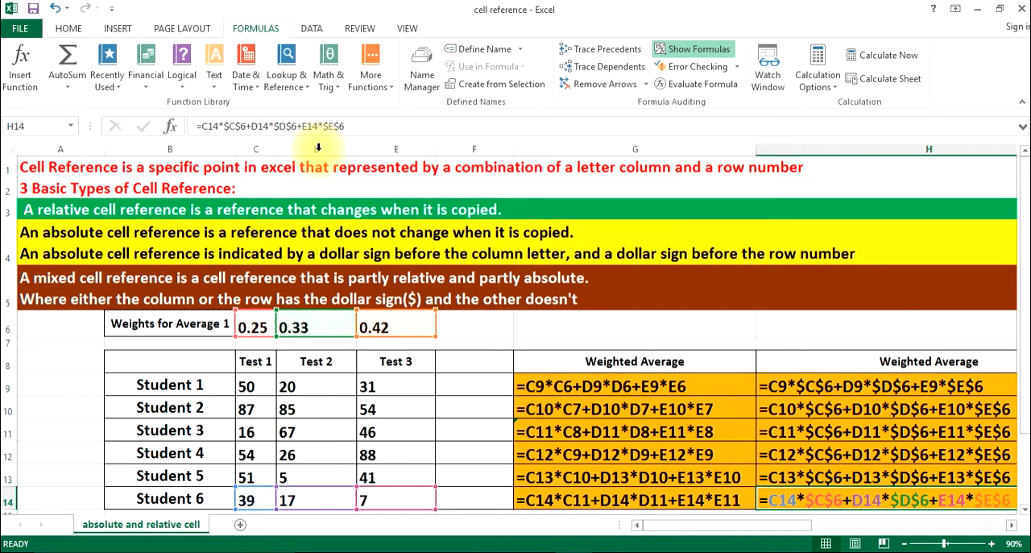
double_click(356, 149)
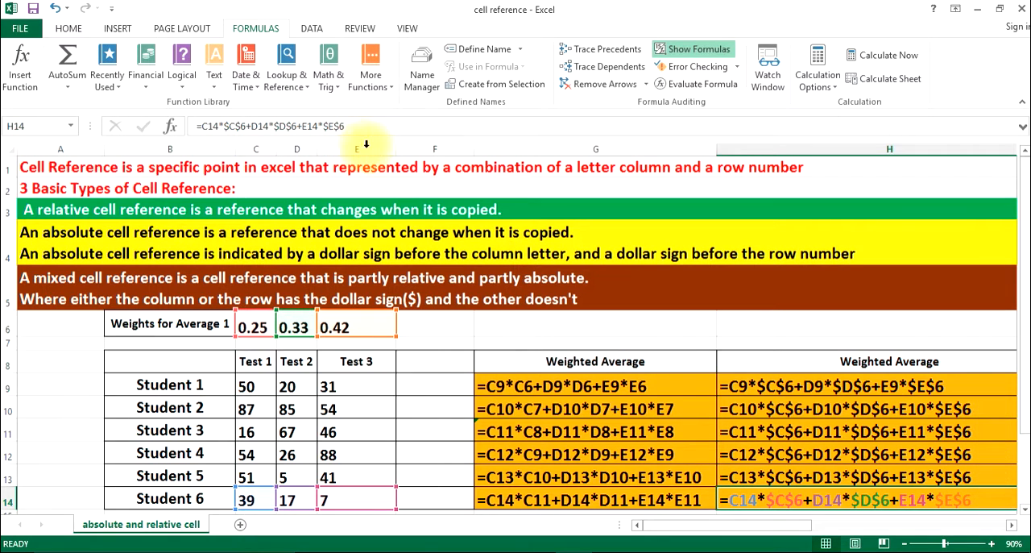
double_click(396, 150)
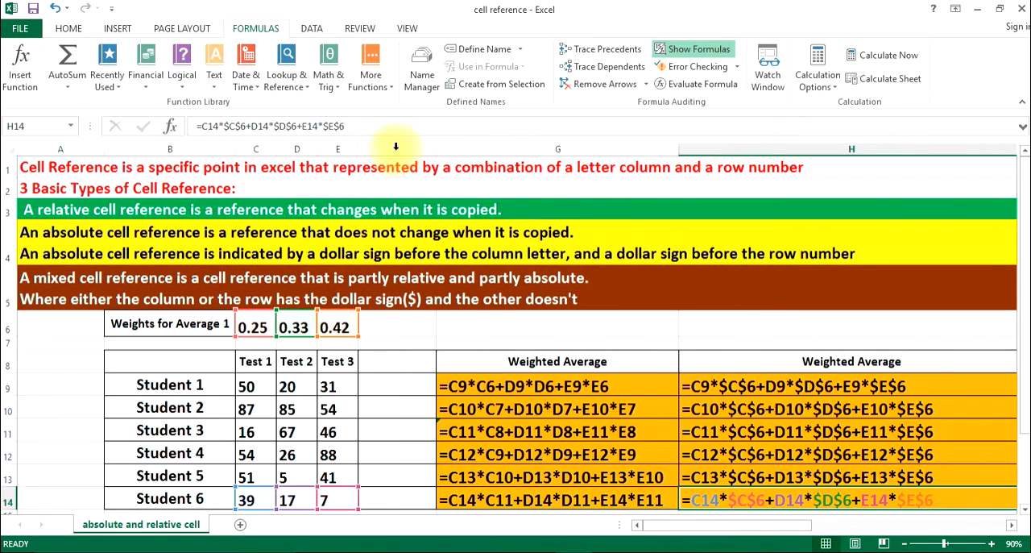
Trace the Student 1 and Student 2 scores and the row 6 weights against the formulas in G9:H10
click(659, 327)
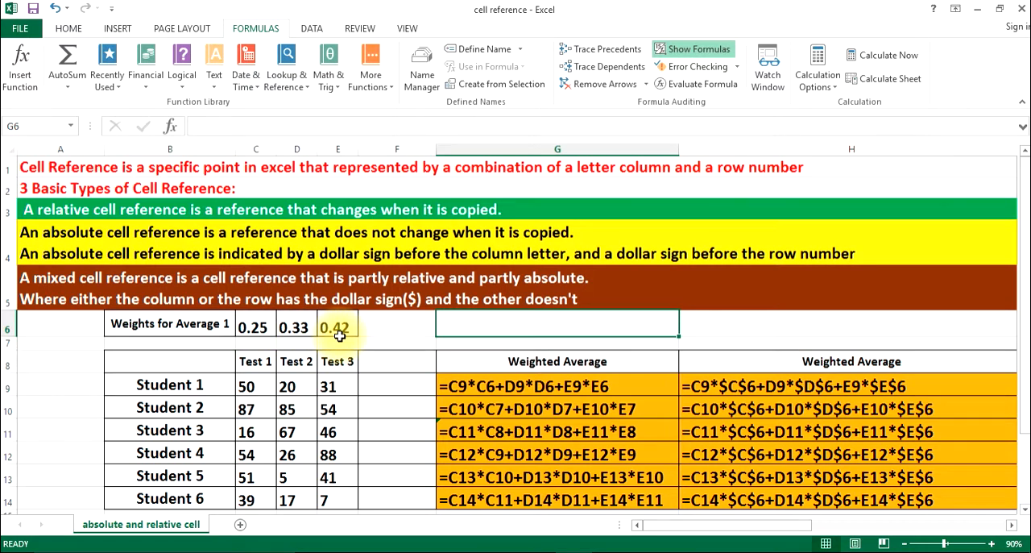
click(242, 385)
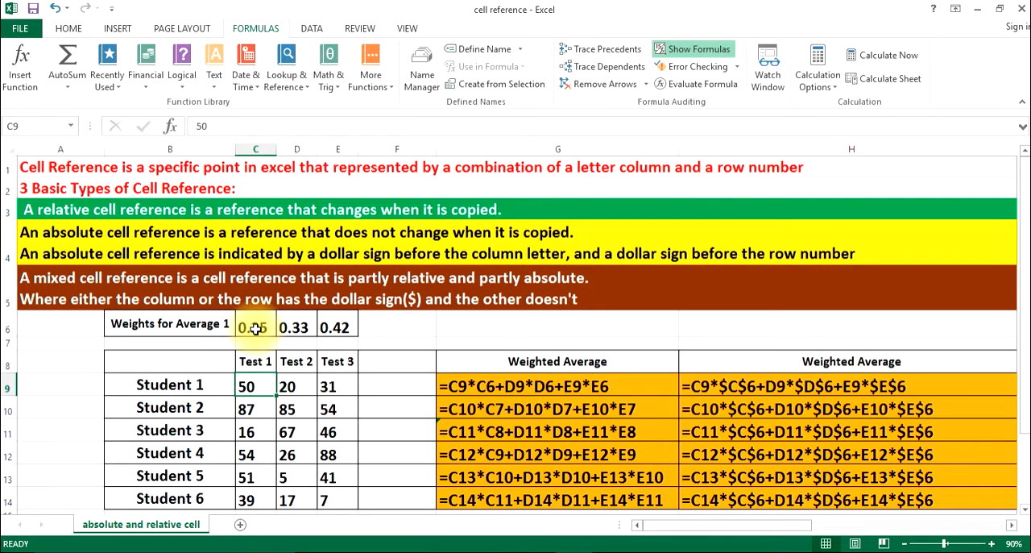
click(287, 381)
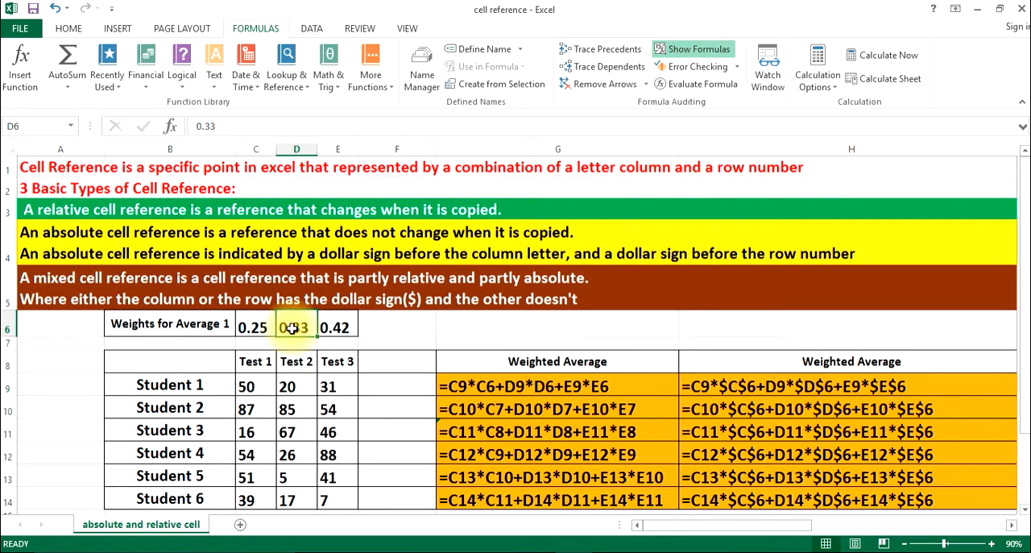
click(324, 380)
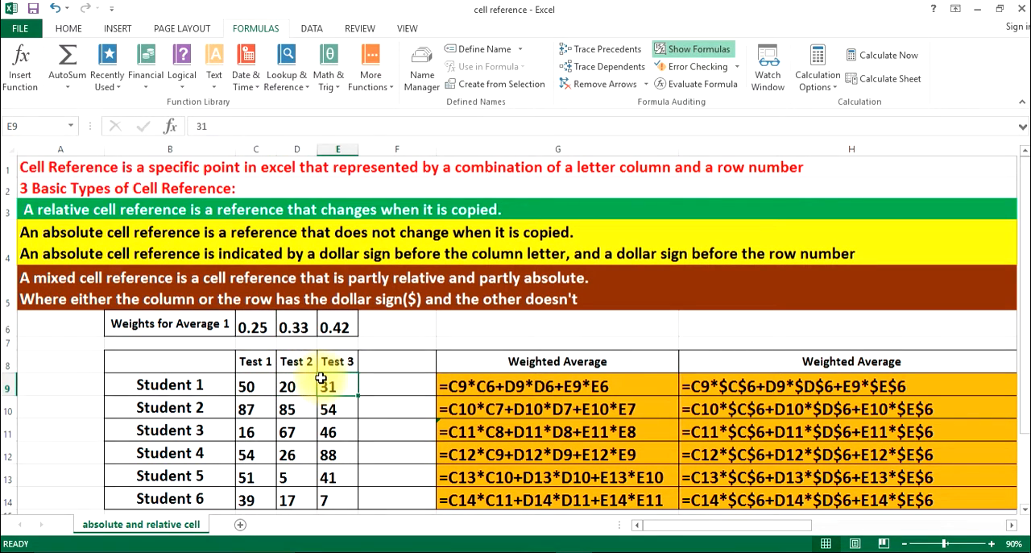
click(329, 333)
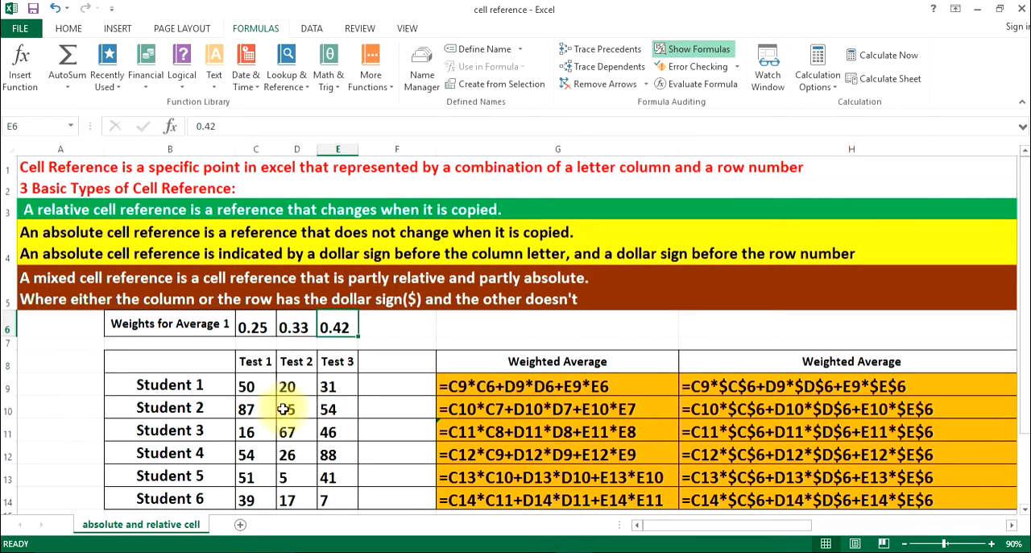
click(241, 410)
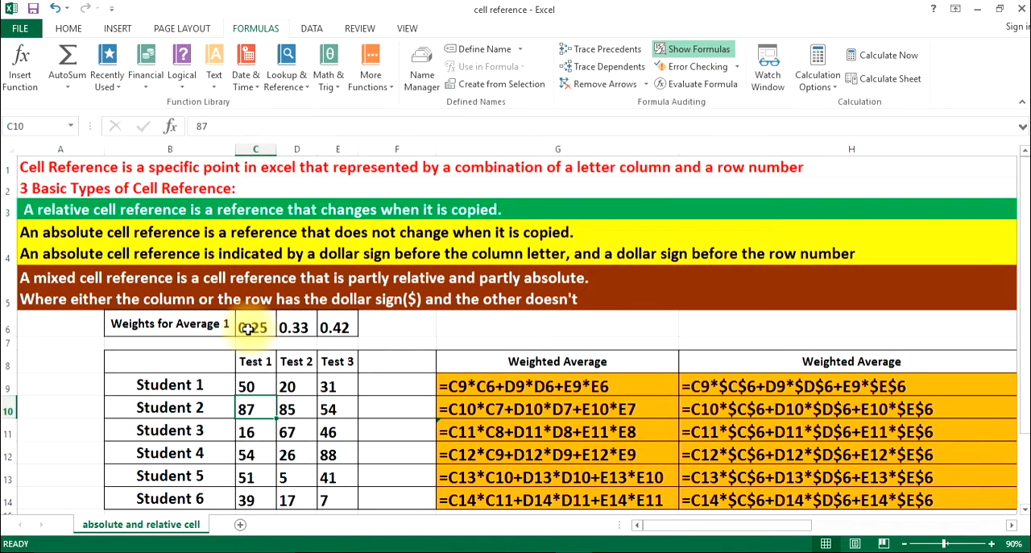
click(292, 409)
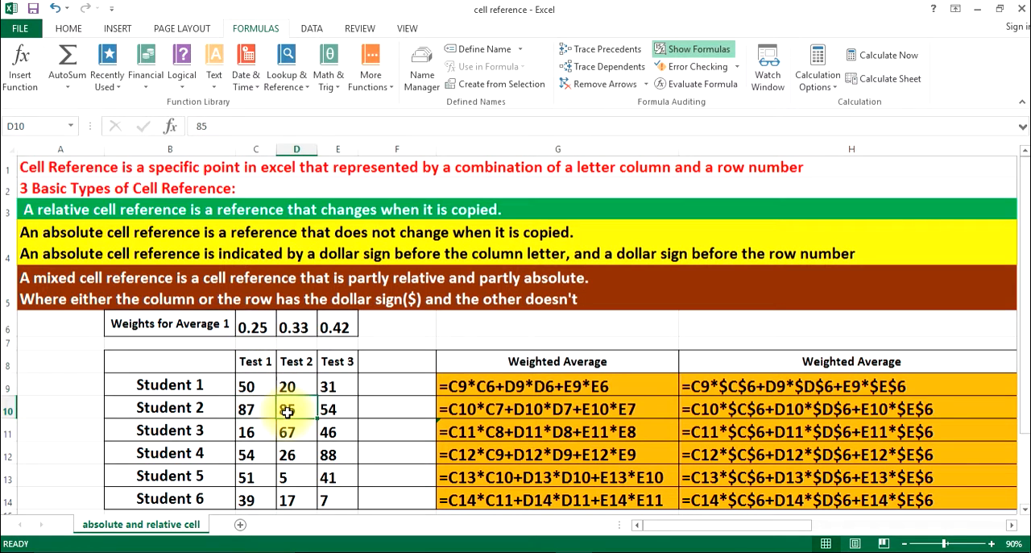
click(298, 327)
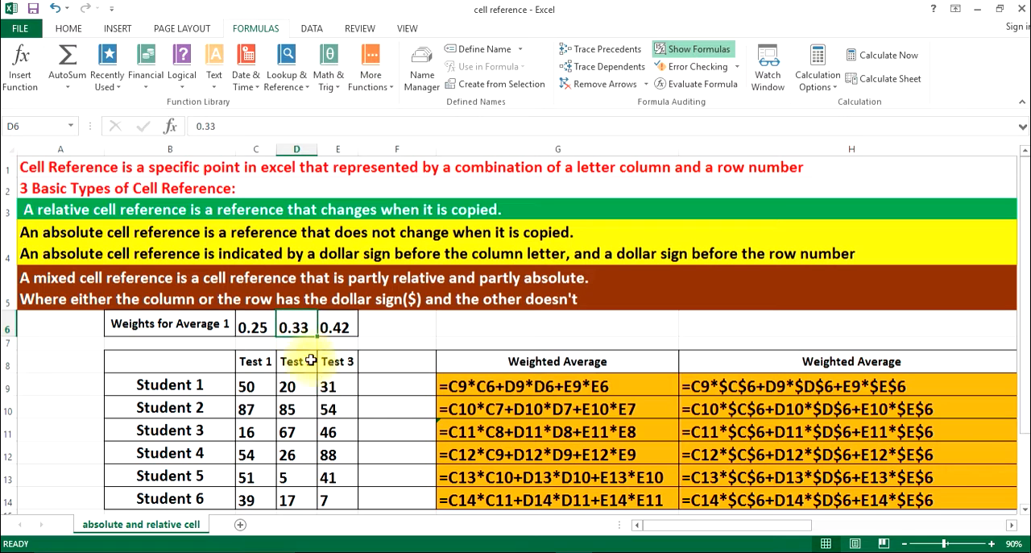
click(328, 408)
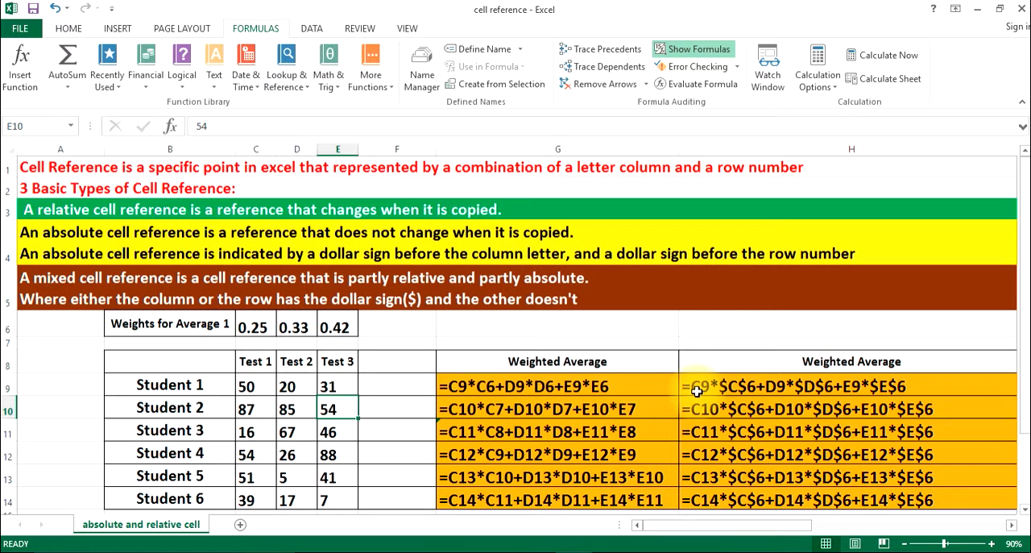
Examine how the absolute-reference formula in H9 pairs scores C9, D9 and E9 with weights C6, D6 and E6
click(247, 385)
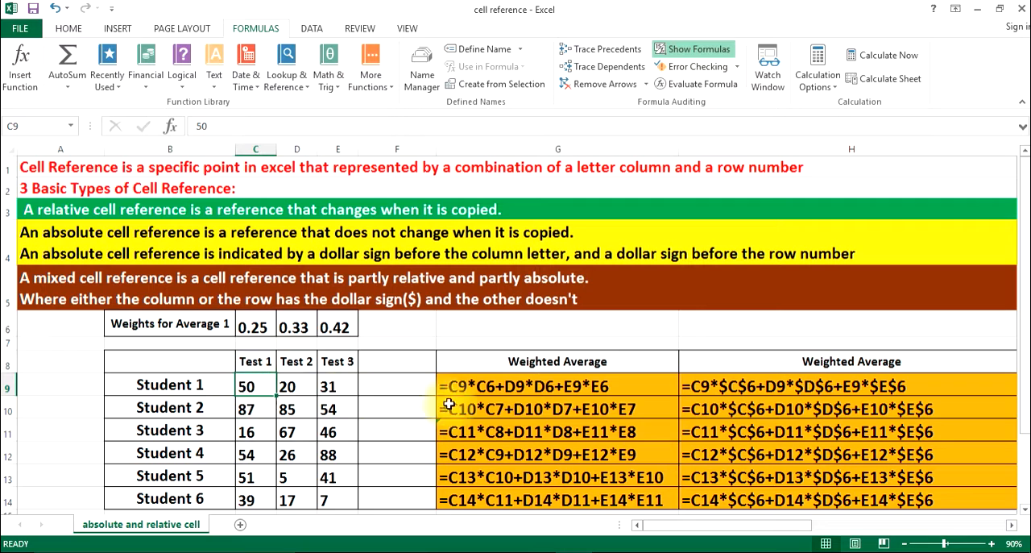
click(252, 328)
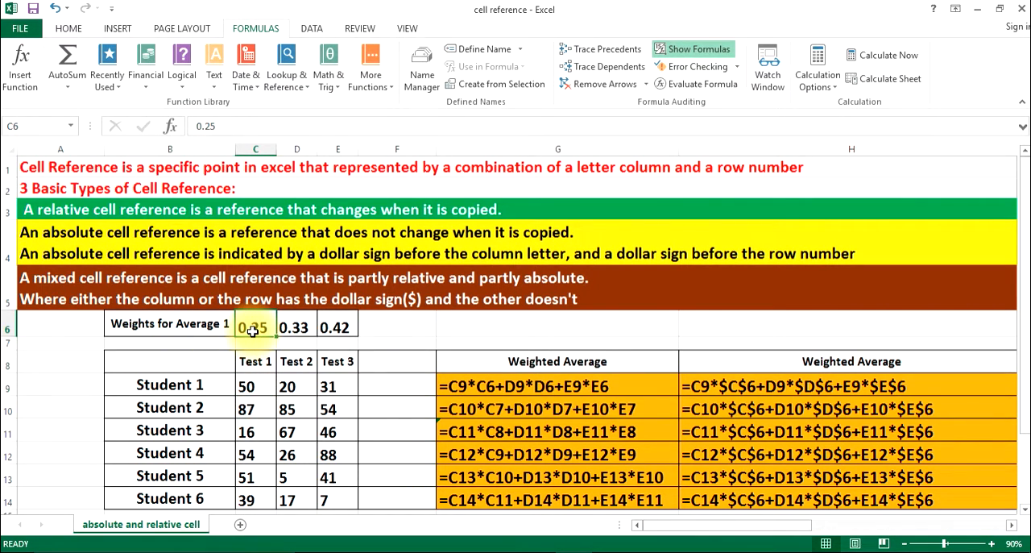
click(290, 385)
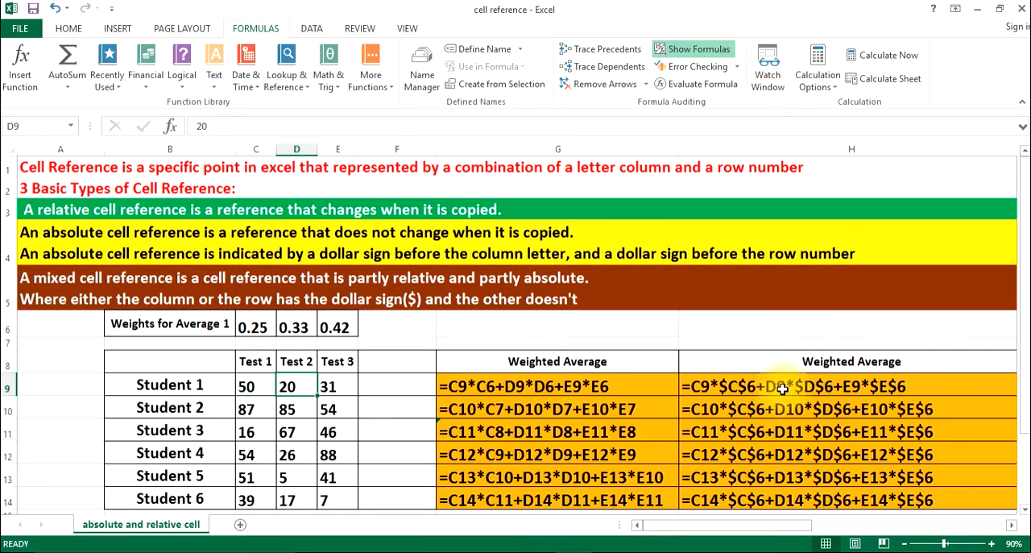
click(296, 325)
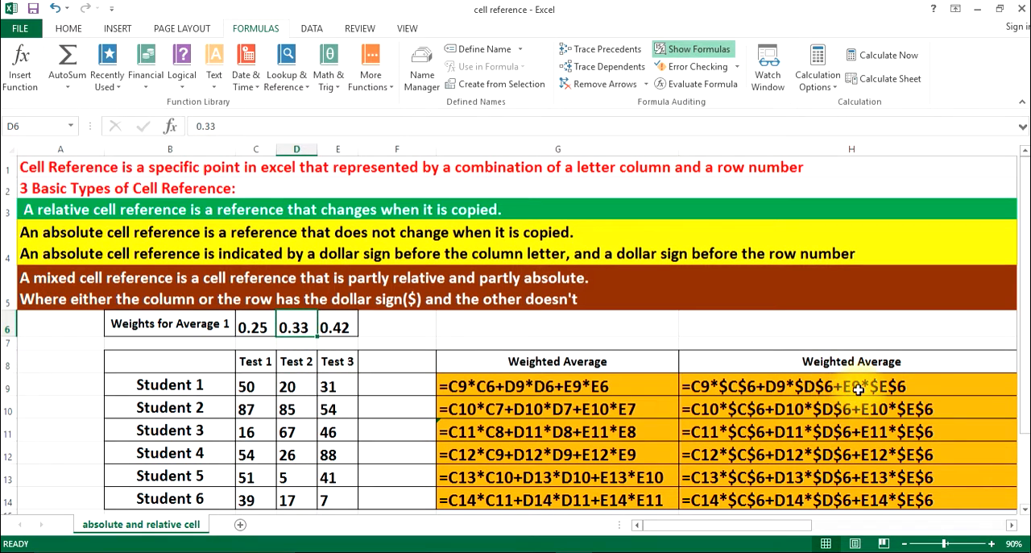
click(332, 387)
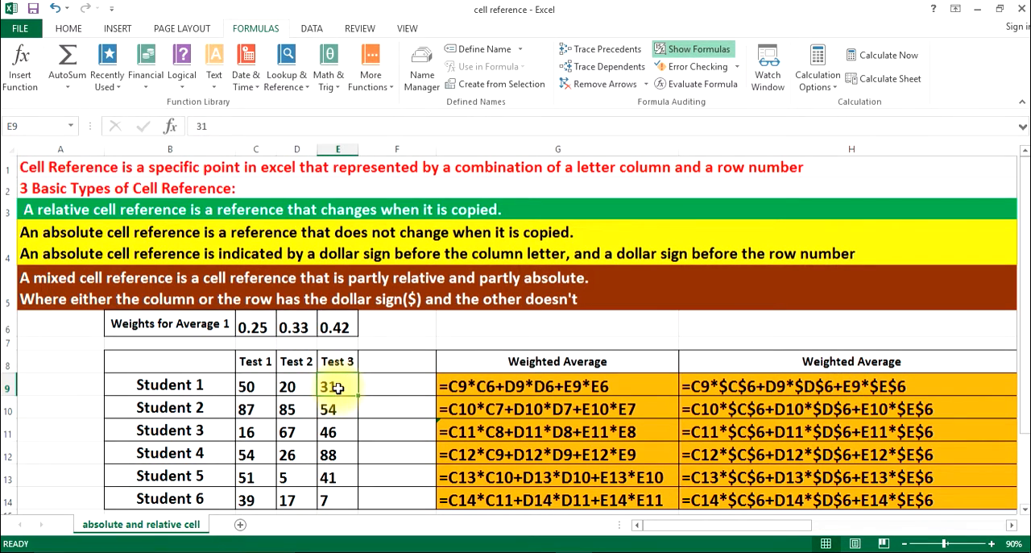
click(330, 324)
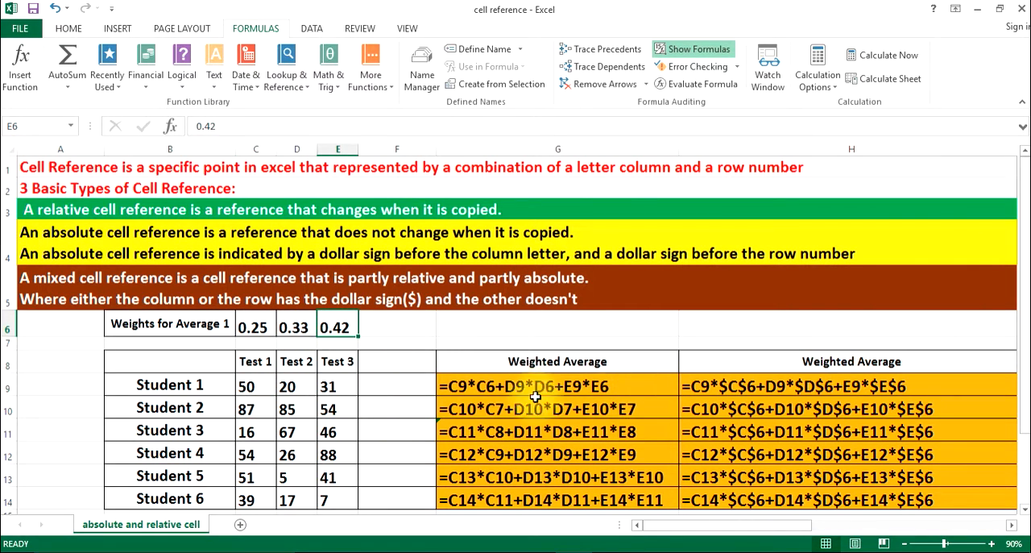
click(293, 326)
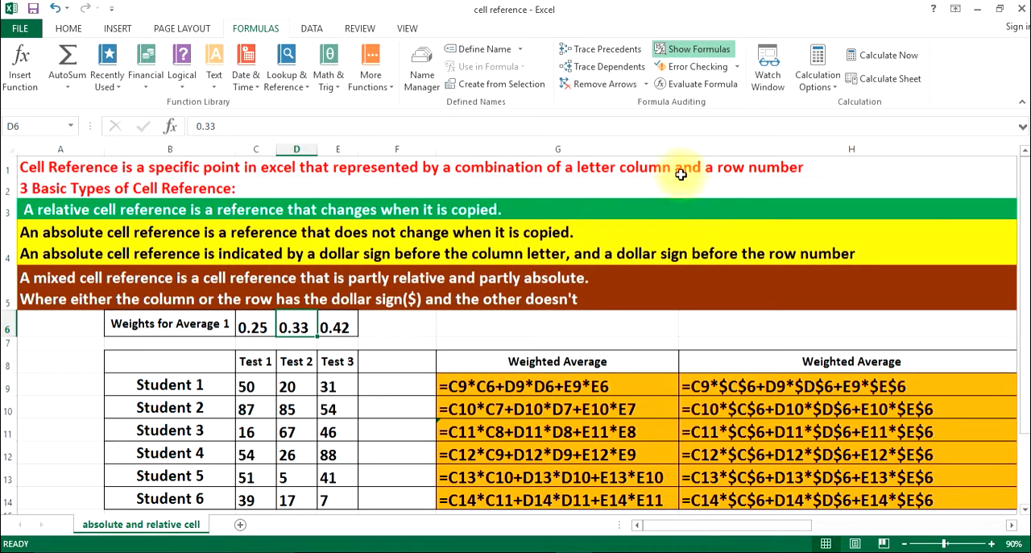
Turn off Show Formulas and auto-fit the widths of columns B, C, D and E to their contents
click(697, 49)
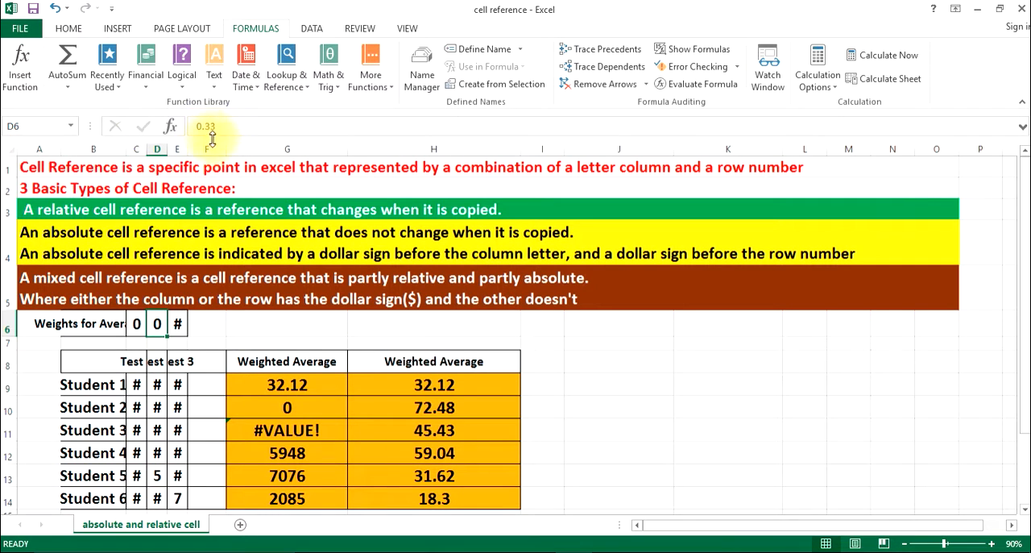
double_click(188, 149)
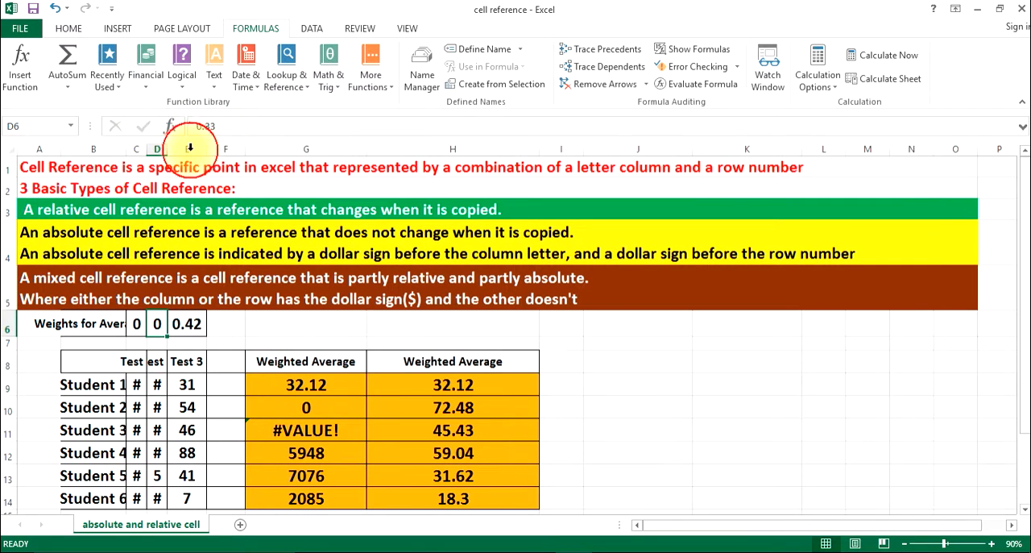
double_click(170, 149)
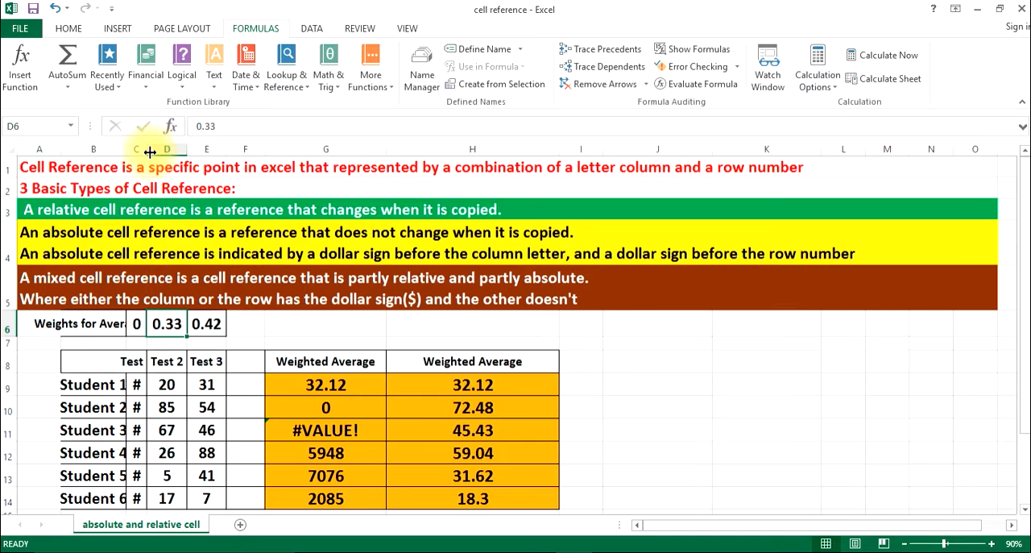
double_click(148, 149)
double_click(127, 151)
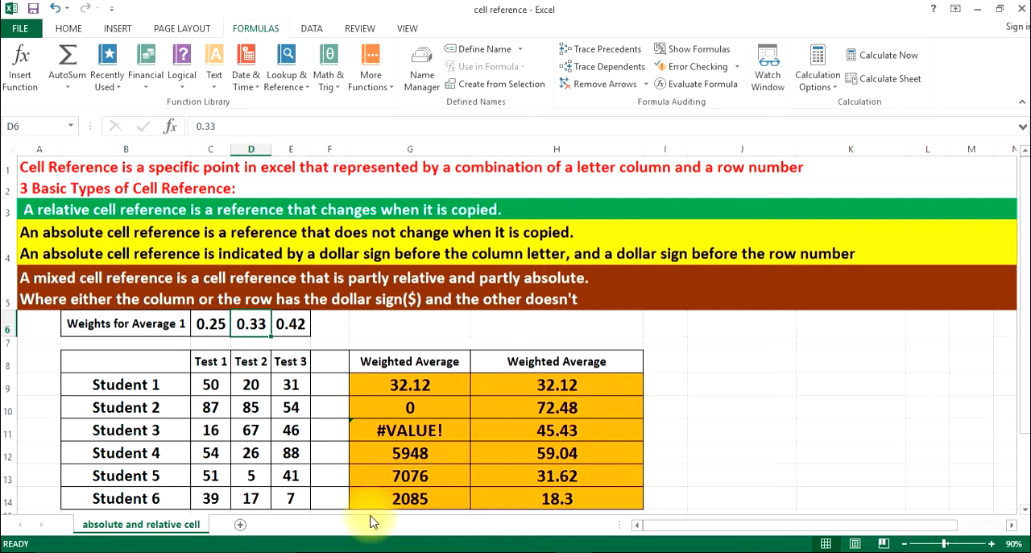
Change Student 1's Test 2 score in D9 to 85
click(251, 387)
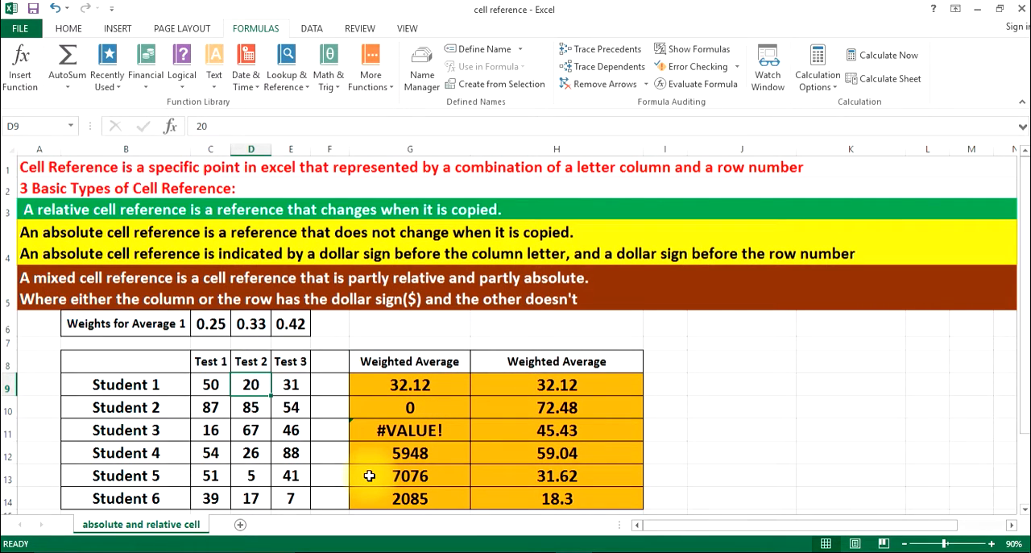
text(85)
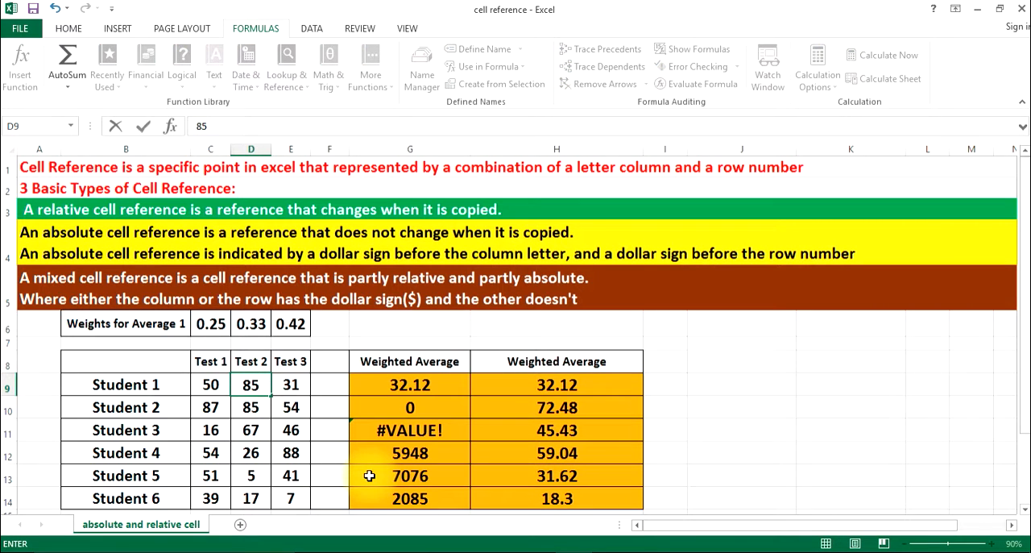
key(Return)
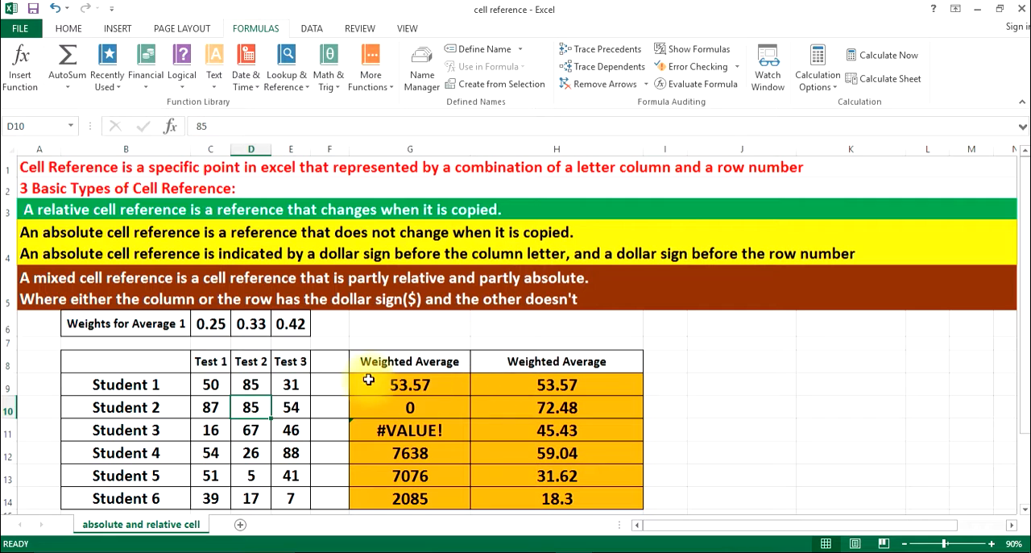
Clear the copied relative formulas from G10:G14 and set the Test 3 weight in E6 to 0.12
drag(397, 403, 390, 498)
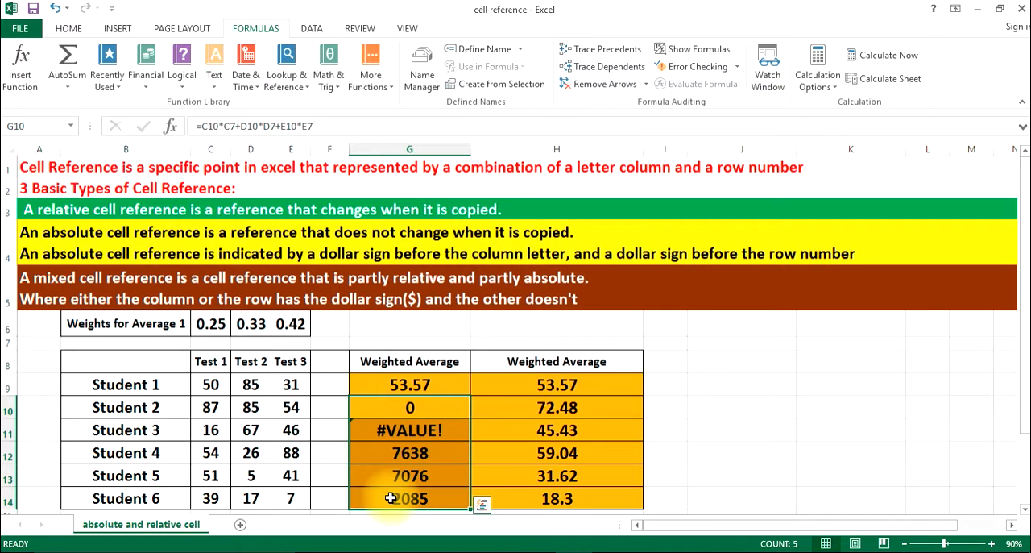
key(Delete)
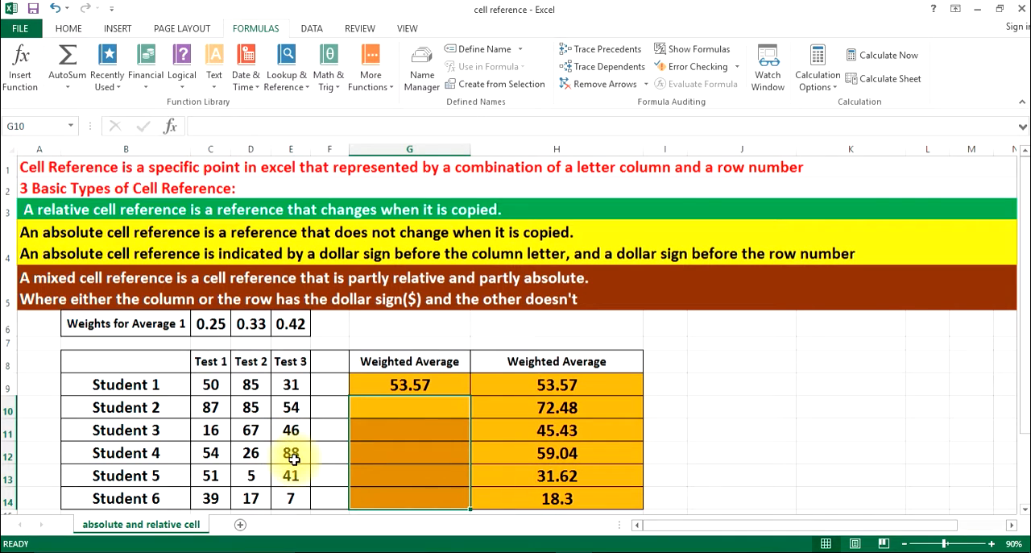
click(294, 327)
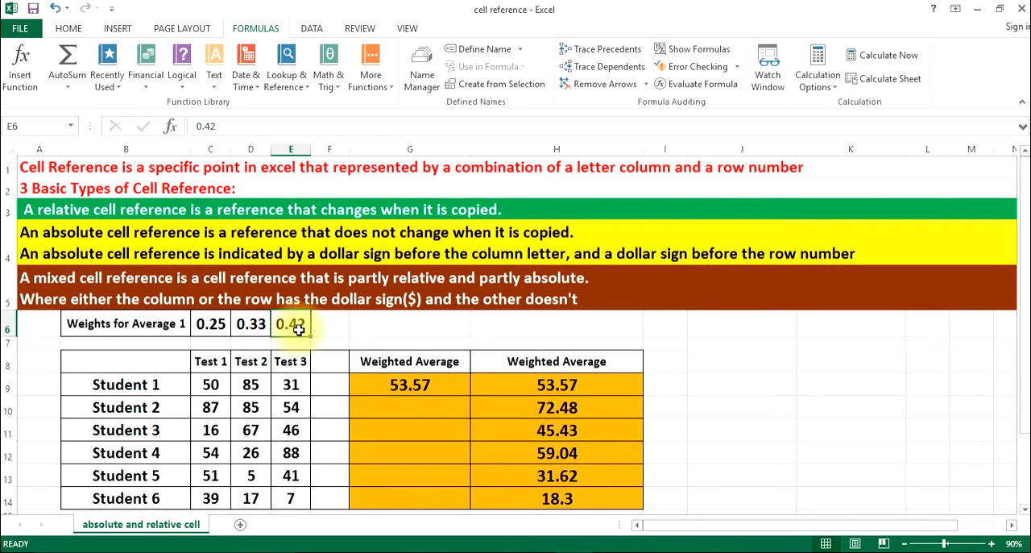
text(.12)
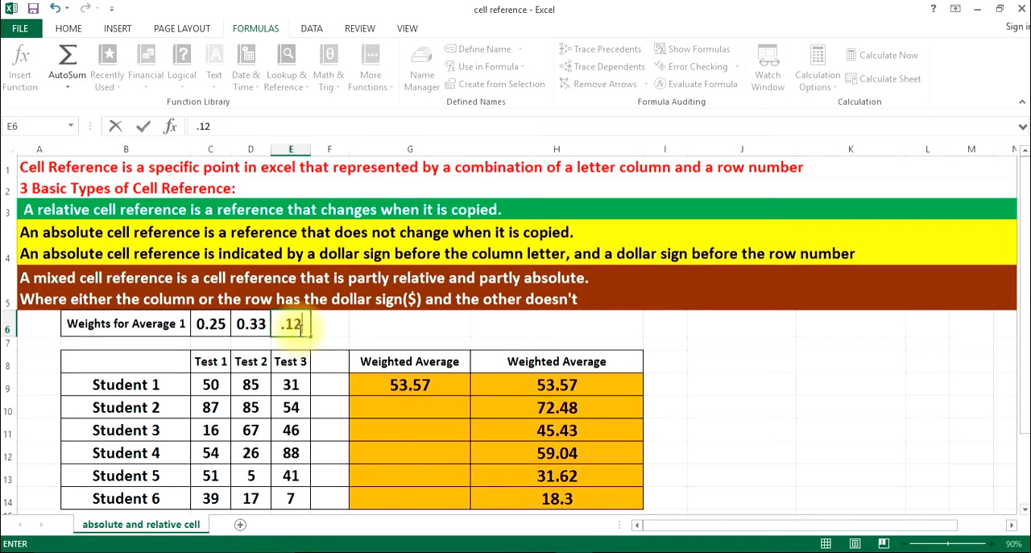
key(Return)
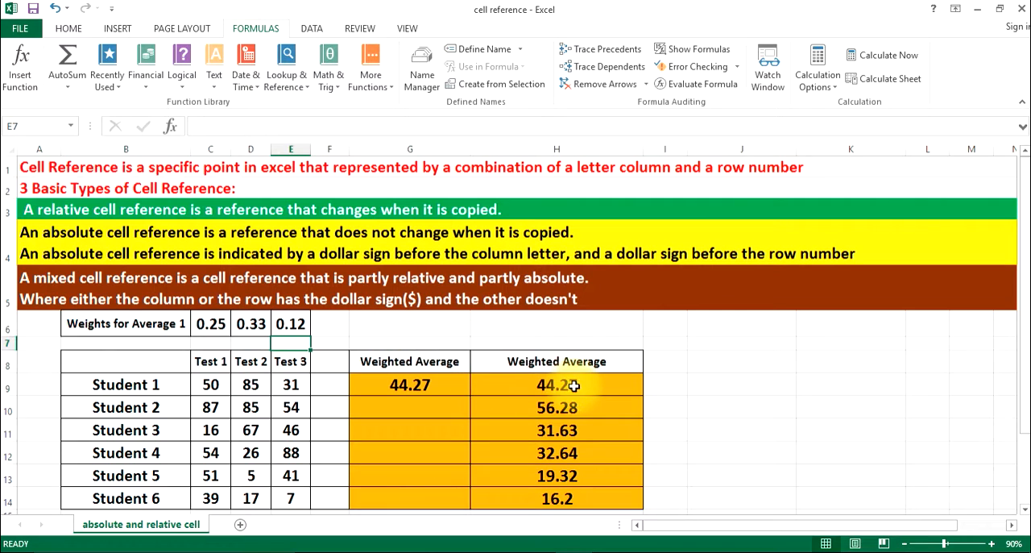
click(286, 324)
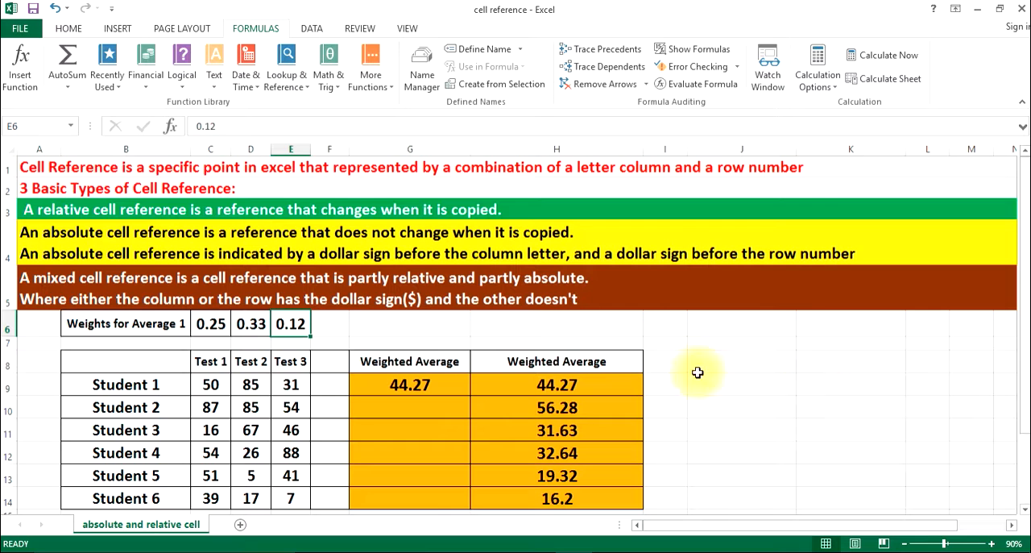
Enter the contact e-mail address in cell H6, above the second Weighted Average column
click(629, 324)
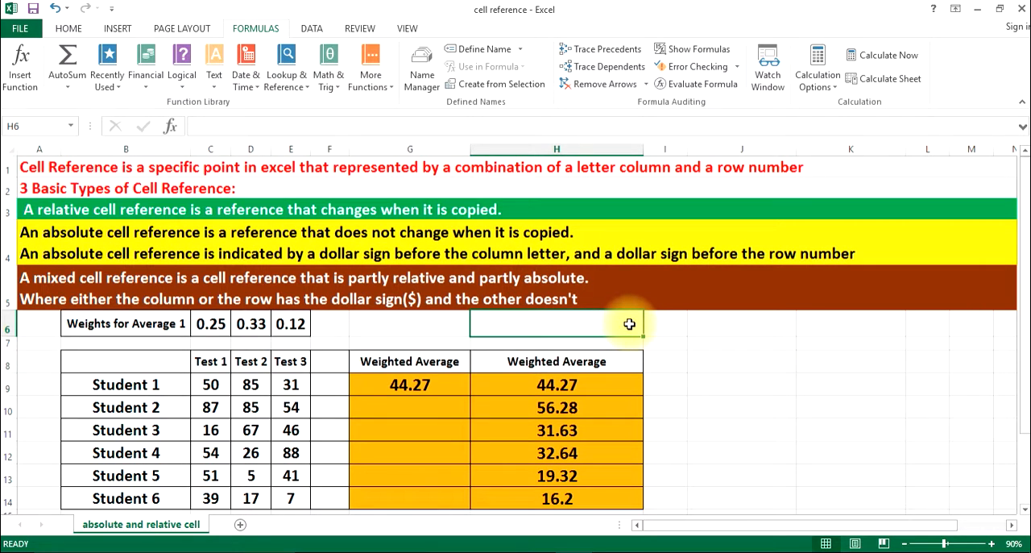
click(721, 324)
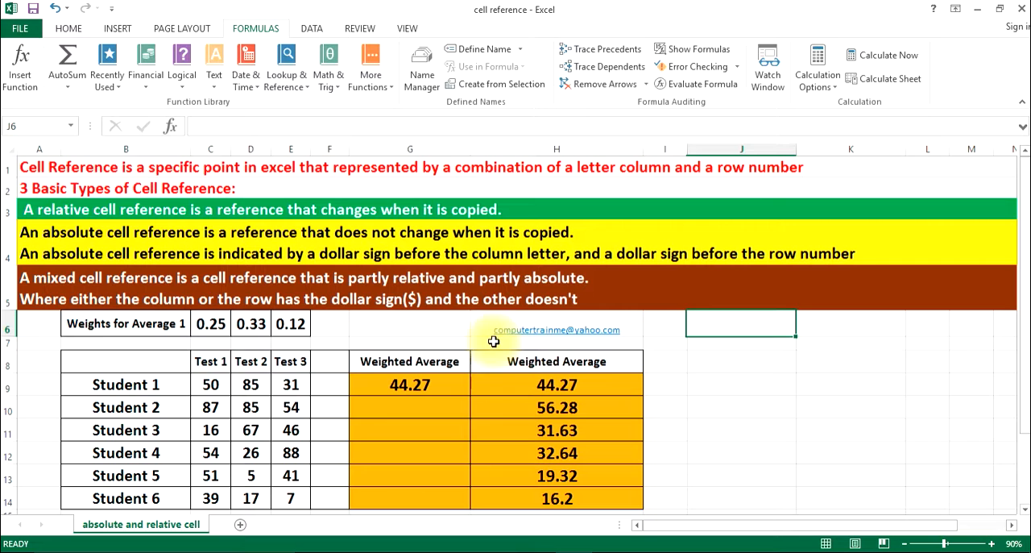
Format the e-mail address in H6 as bold and enlarge its font to size 20
click(522, 330)
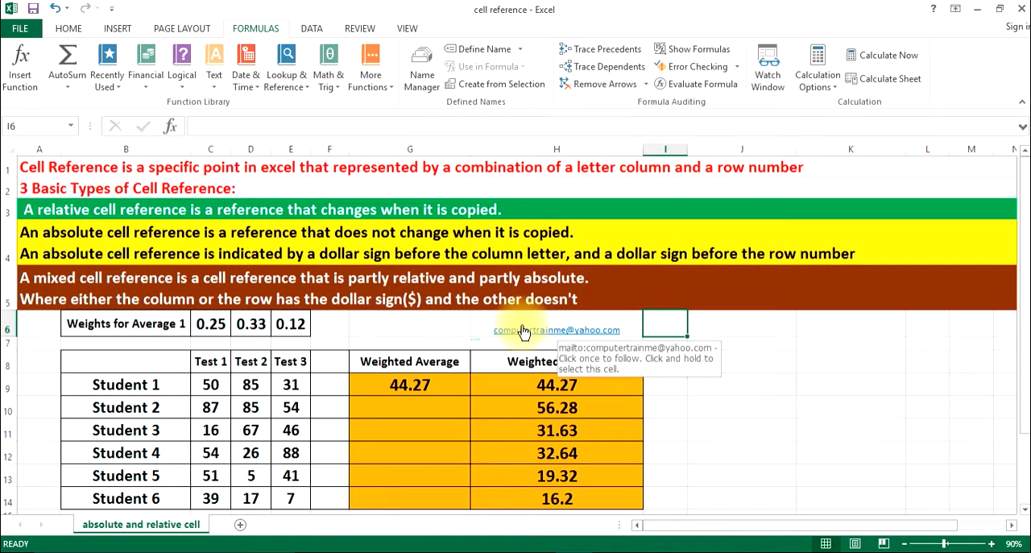
click(72, 26)
click(128, 79)
click(246, 55)
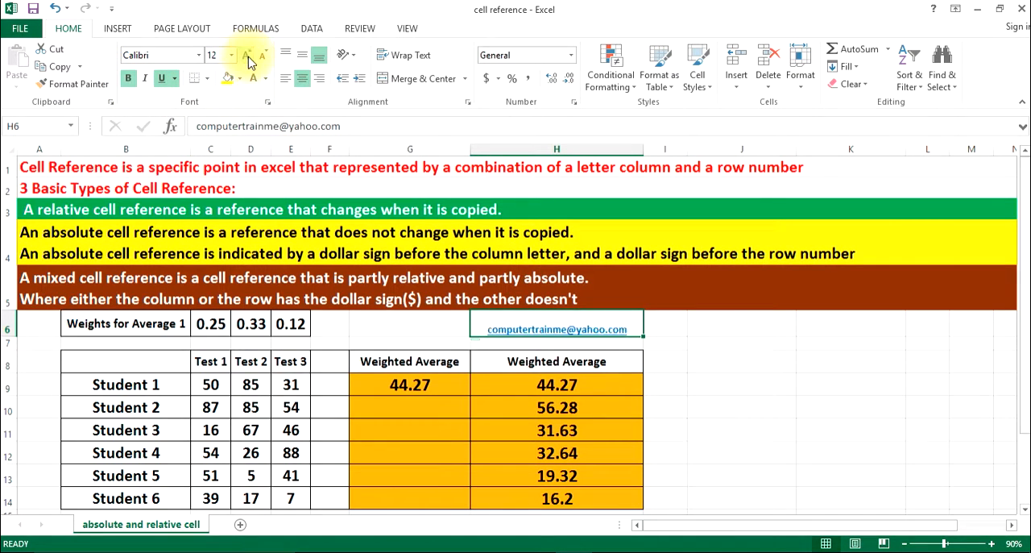
click(247, 55)
click(247, 55)
click(247, 55)
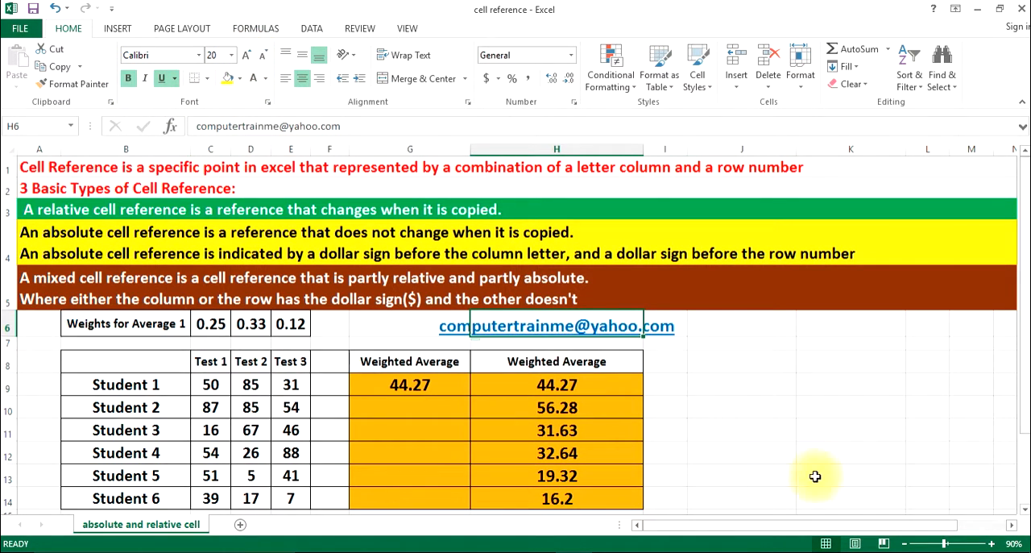
click(710, 410)
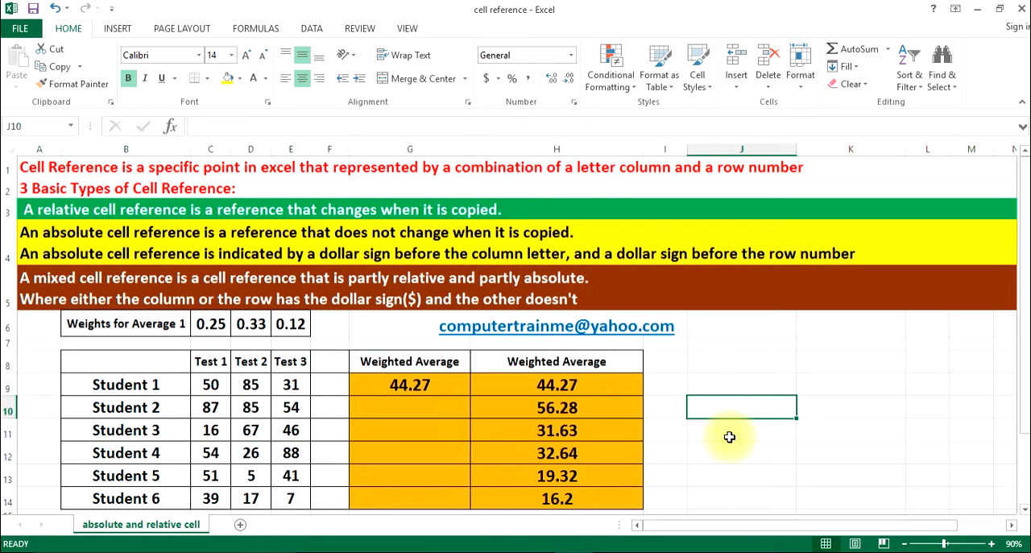